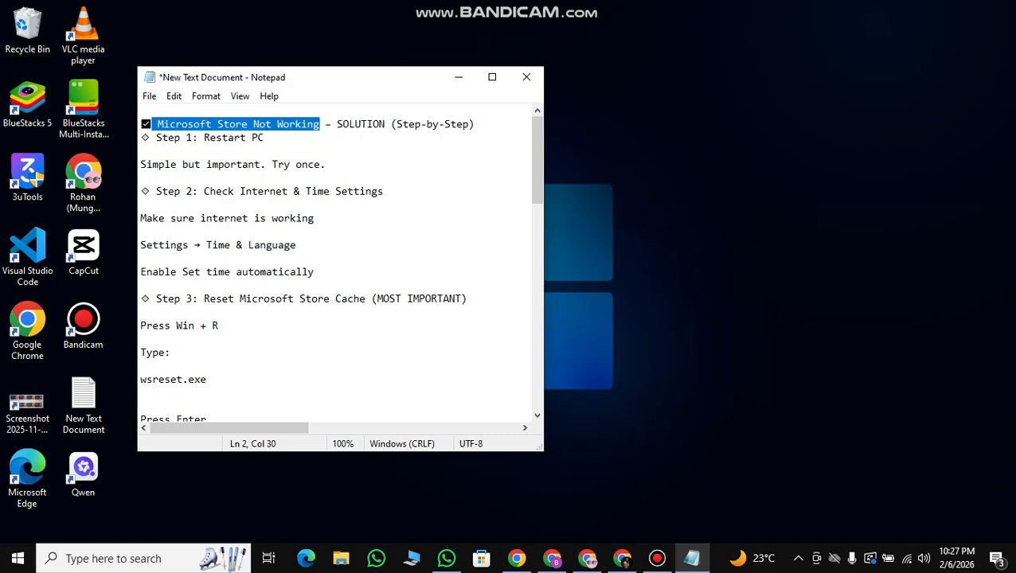
Copy the wsreset.exe command from step 3 of the notes and run it in the Run dialog to reset the Microsoft Store cache.
{"action": "left_click", "coordinate": [327, 165]}
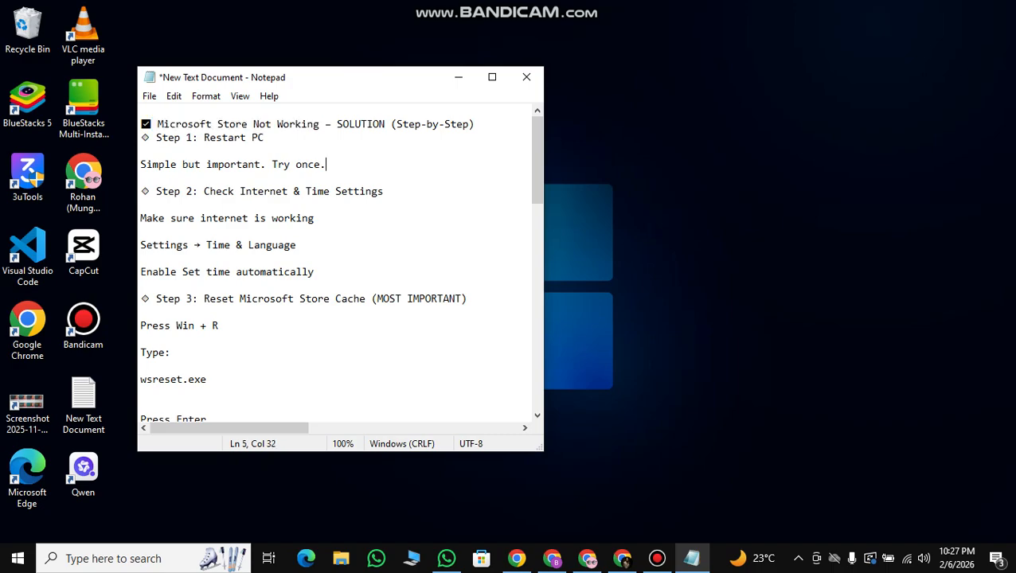
{"action": "scroll", "coordinate": [334, 263], "scroll_direction": "down", "scroll_amount": 18}
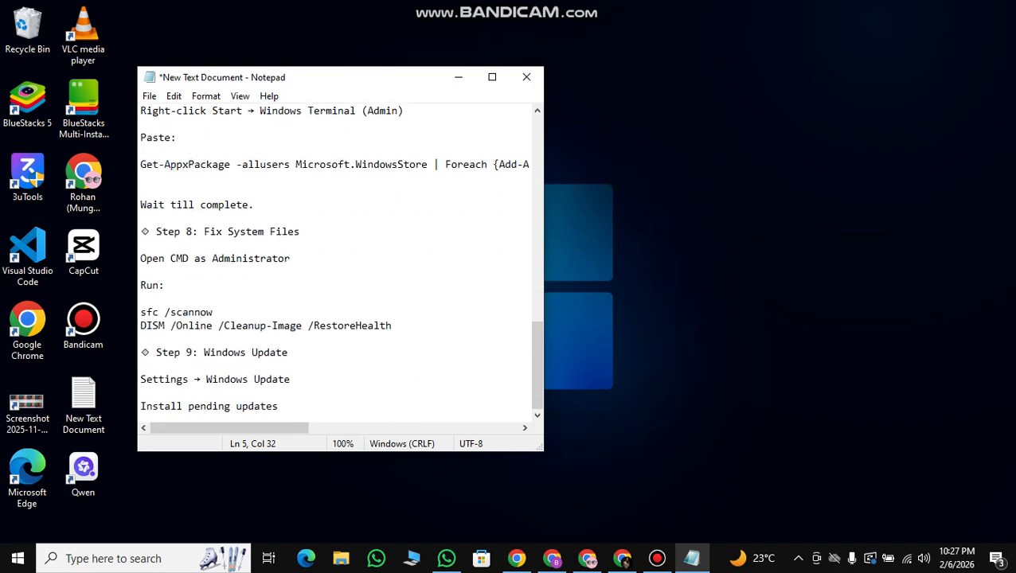
{"action": "left_click_drag", "start_coordinate": [537, 364], "coordinate": [538, 160]}
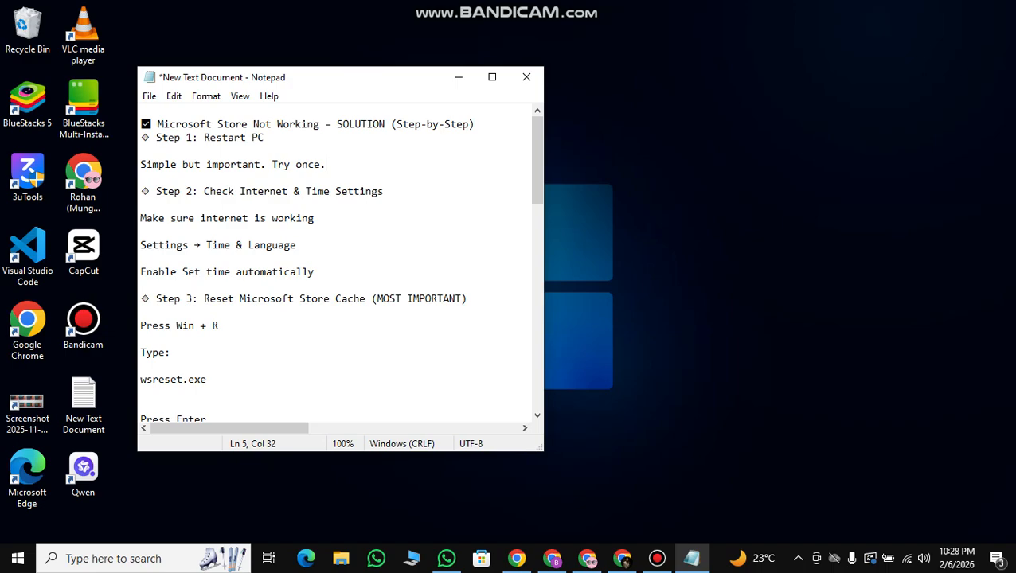
{"action": "scroll", "coordinate": [340, 269], "scroll_direction": "down", "scroll_amount": 1}
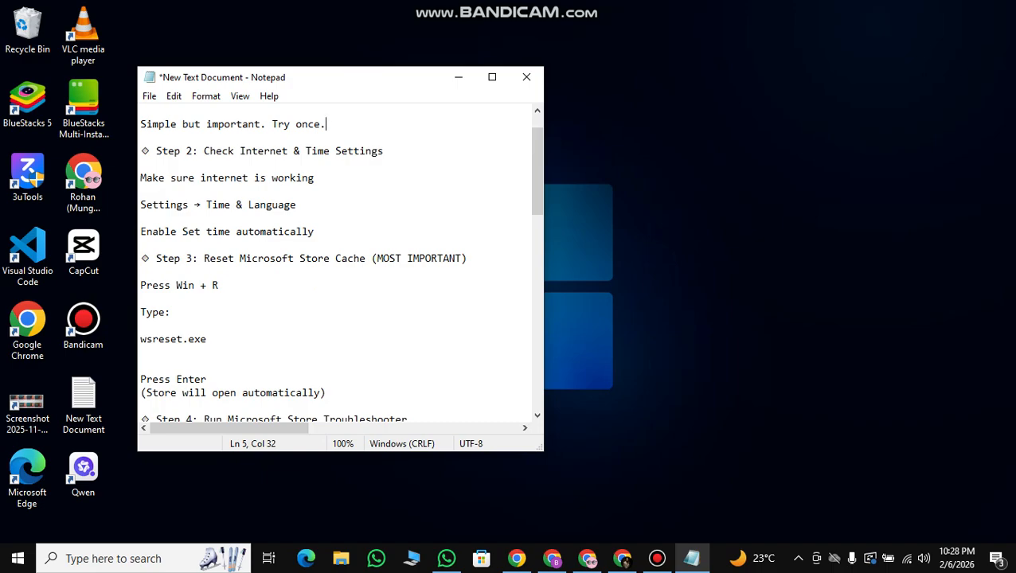
{"action": "key", "text": "super+r"}
{"action": "left_click_drag", "start_coordinate": [207, 339], "coordinate": [140, 339]}
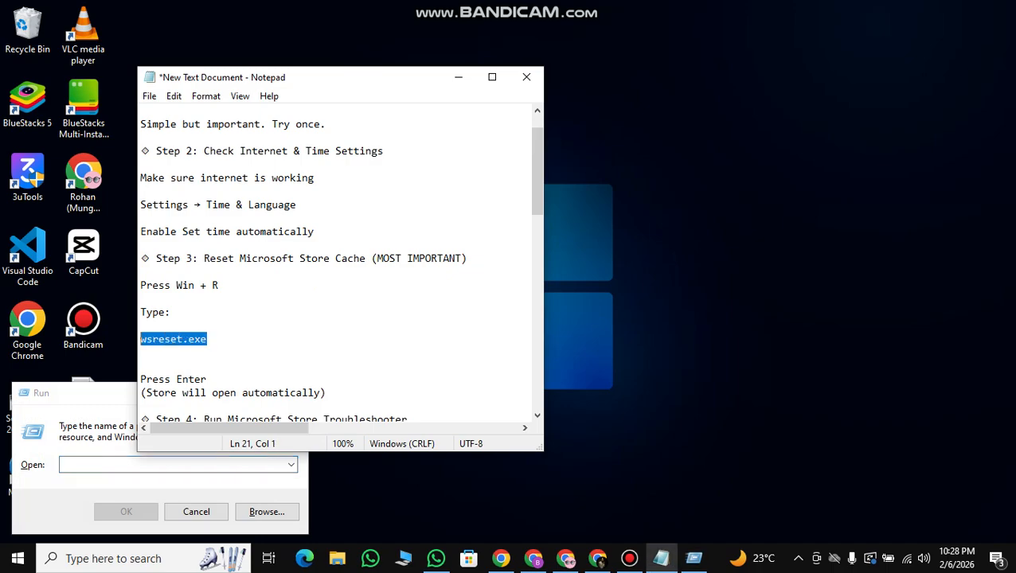
{"action": "key", "text": "ctrl+c"}
{"action": "key", "text": "alt+Tab"}
{"action": "key", "text": "ctrl+v"}
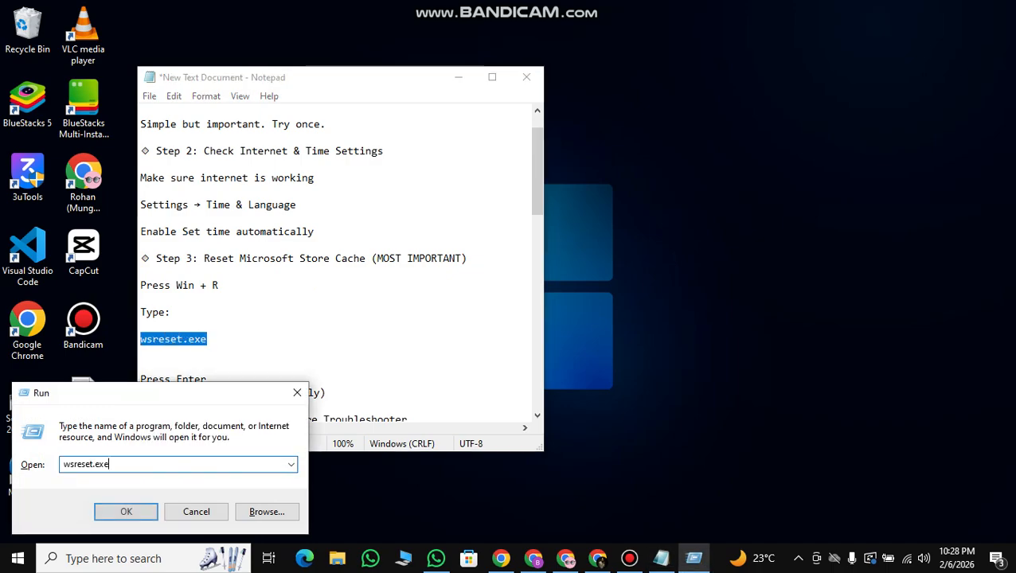
{"action": "key", "text": "Return"}
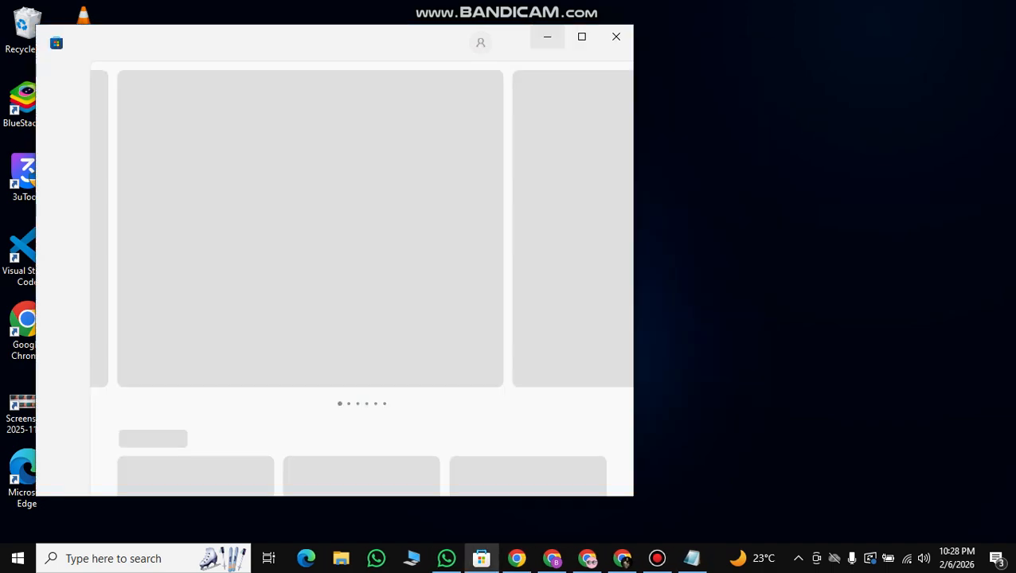
Move the Microsoft Store window clear of the notes, read on to step 4, and close the Store.
{"action": "left_click_drag", "start_coordinate": [328, 46], "coordinate": [768, 32]}
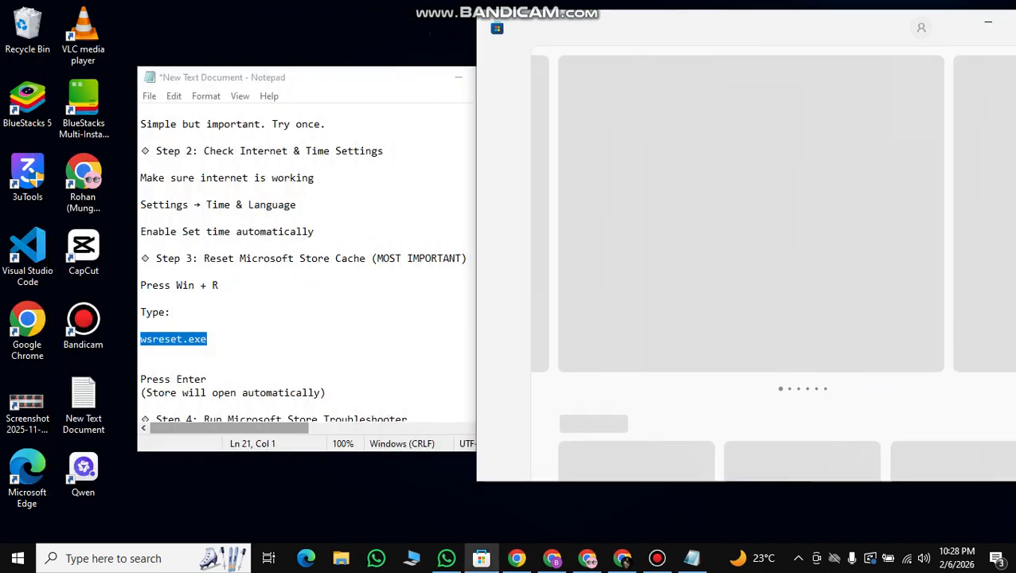
{"action": "scroll", "coordinate": [302, 262], "scroll_direction": "down", "scroll_amount": 1}
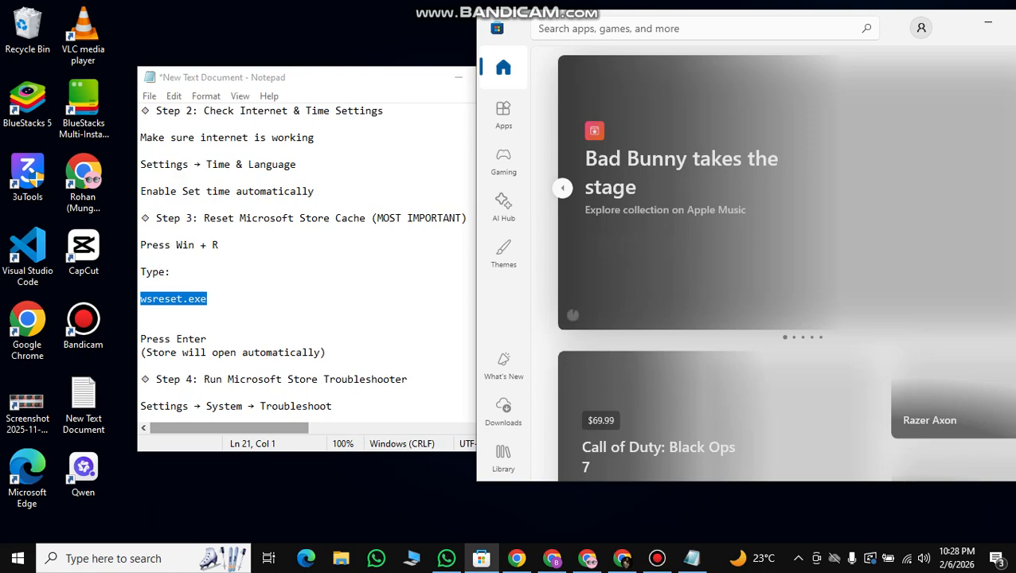
{"action": "scroll", "coordinate": [306, 263], "scroll_direction": "down", "scroll_amount": 1}
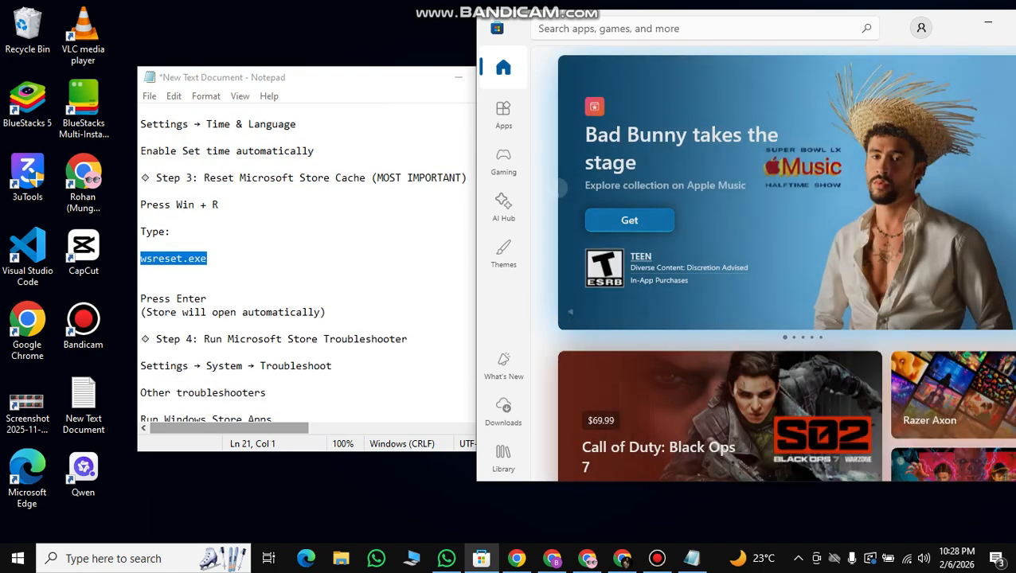
{"action": "left_click_drag", "start_coordinate": [954, 20], "coordinate": [831, 59]}
{"action": "left_click", "coordinate": [930, 63]}
Search Windows for the Troubleshoot settings and open the Additional troubleshooters list.
{"action": "scroll", "coordinate": [334, 262], "scroll_direction": "down", "scroll_amount": 1}
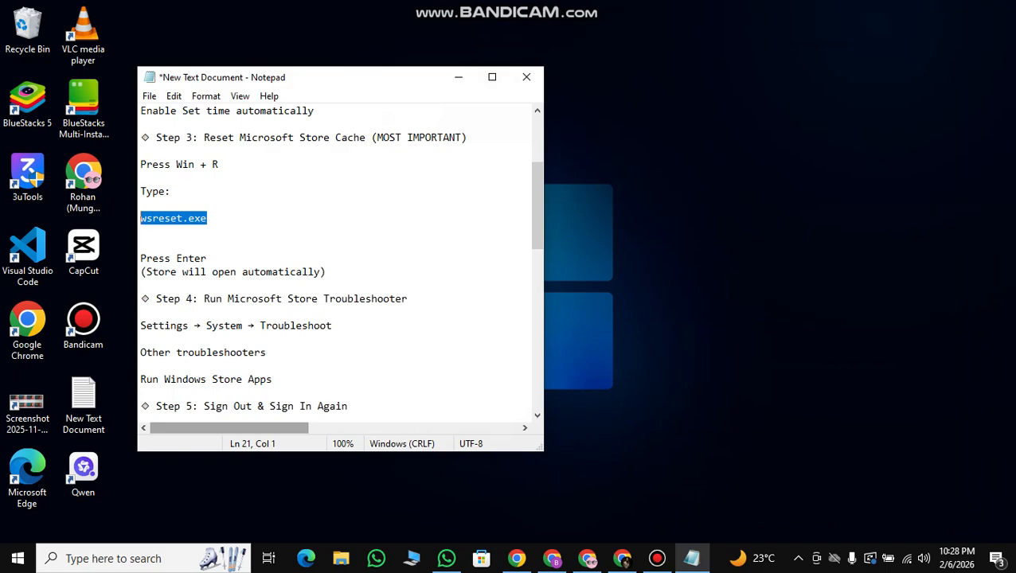
{"action": "scroll", "coordinate": [340, 263], "scroll_direction": "down", "scroll_amount": 3}
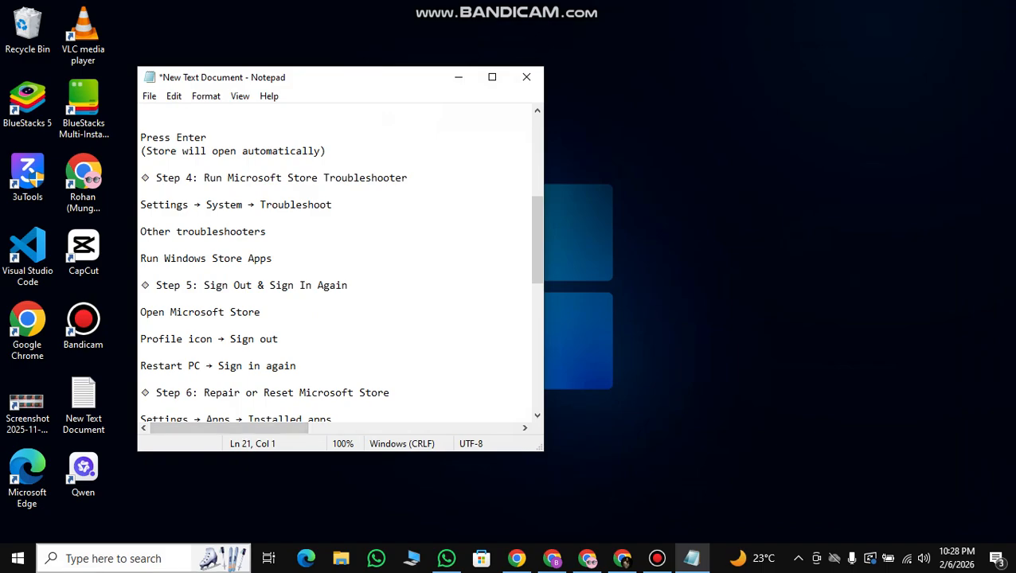
{"action": "left_click", "coordinate": [119, 558]}
{"action": "type", "text": "TR"}
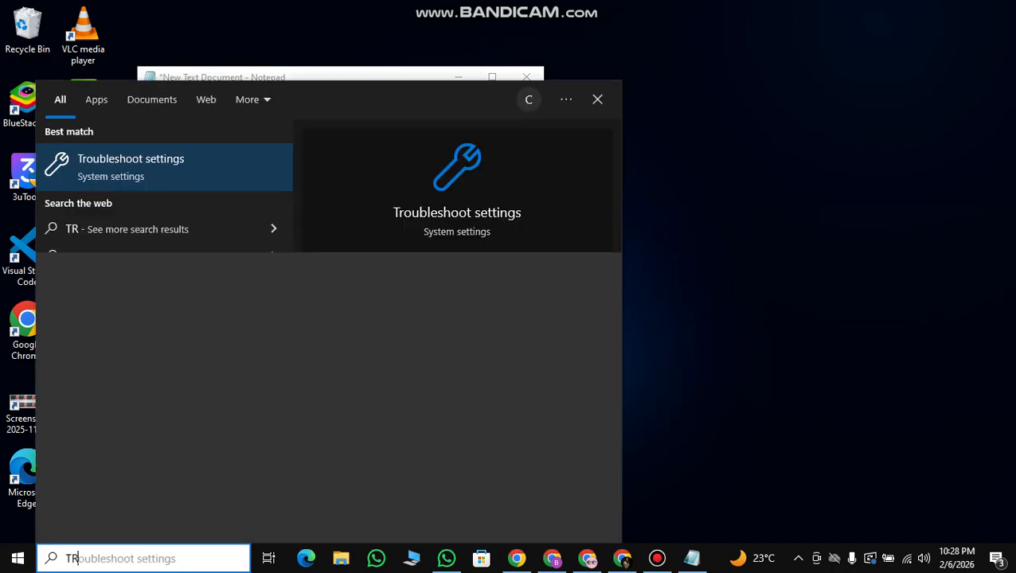
{"action": "key", "text": "Return"}
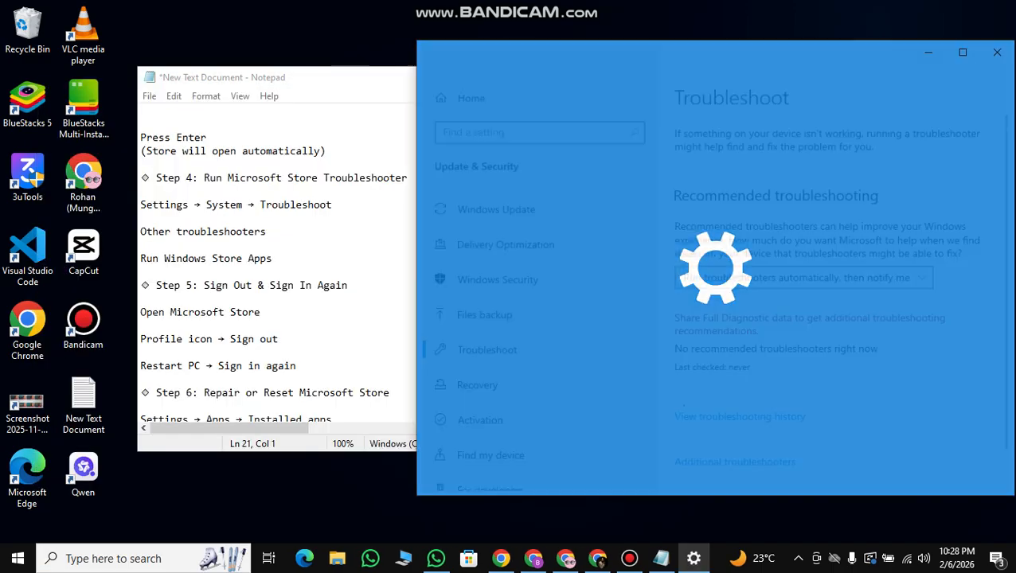
{"action": "scroll", "coordinate": [841, 301], "scroll_direction": "down", "scroll_amount": 2}
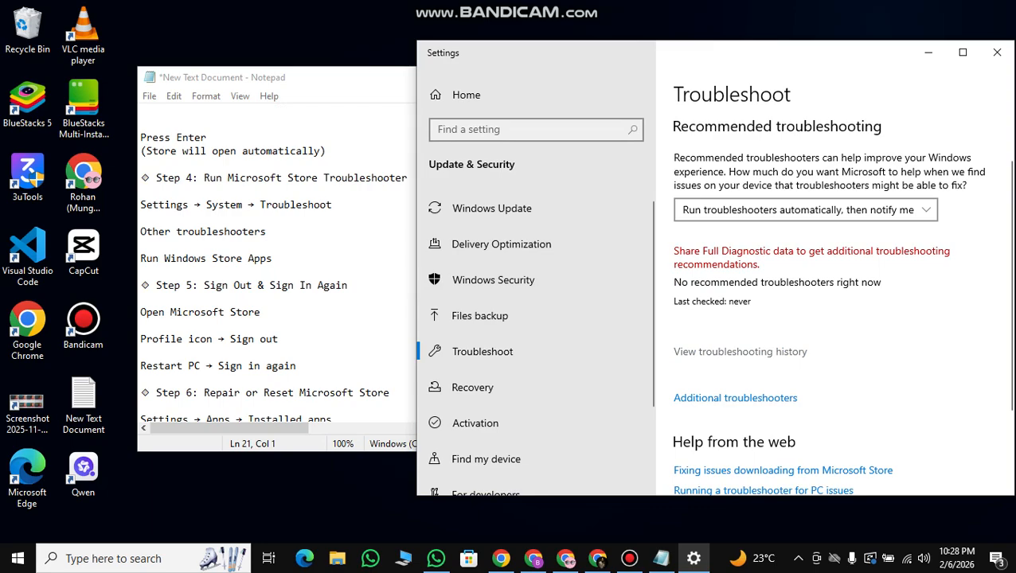
{"action": "left_click", "coordinate": [740, 351]}
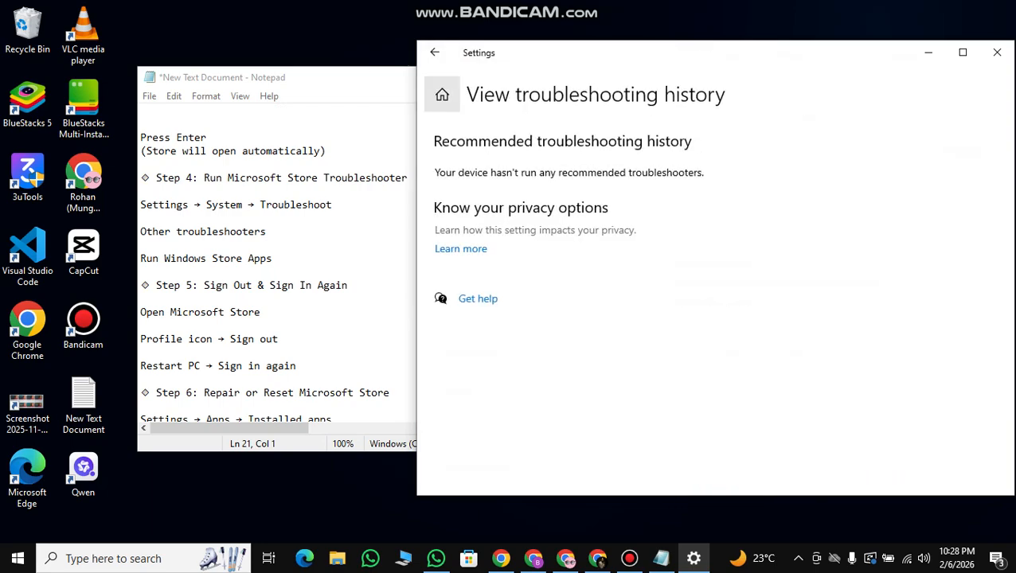
{"action": "left_click", "coordinate": [435, 53]}
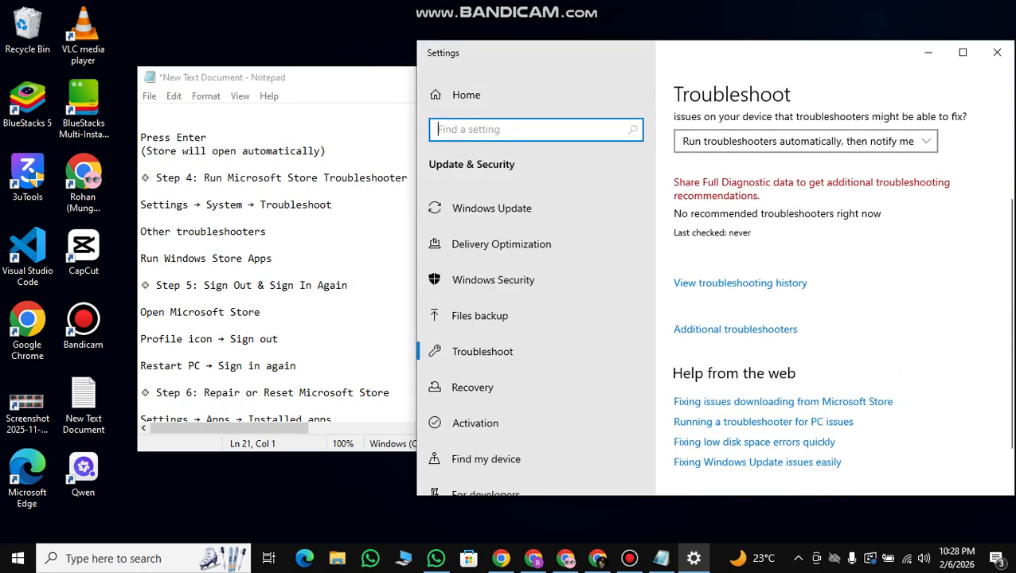
{"action": "left_click", "coordinate": [432, 53]}
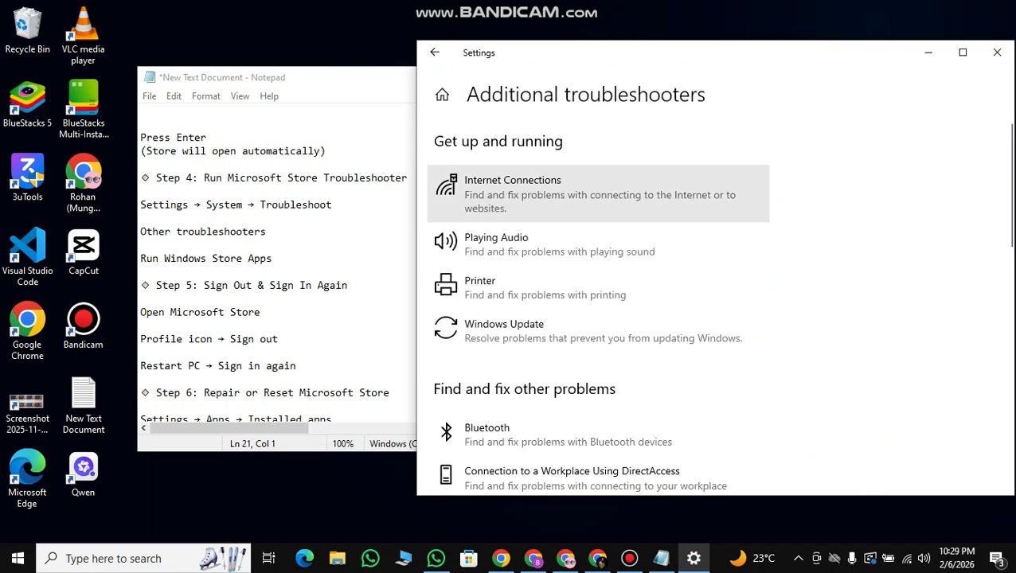
Start the Windows Store Apps troubleshooter, cancel it, and close Settings.
{"action": "scroll", "coordinate": [597, 243], "scroll_direction": "down", "scroll_amount": 7}
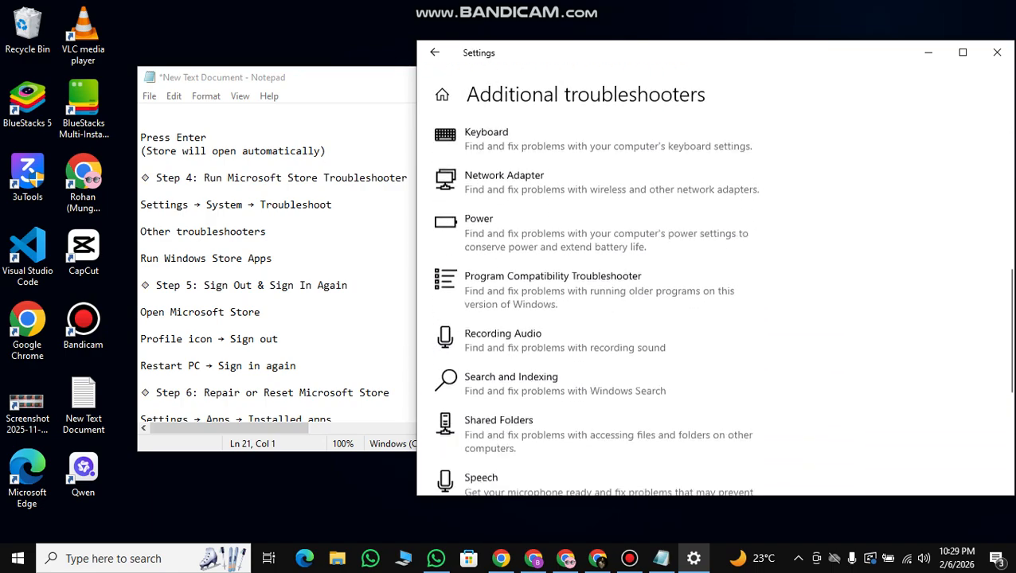
{"action": "scroll", "coordinate": [597, 205], "scroll_direction": "down", "scroll_amount": 1}
{"action": "scroll", "coordinate": [597, 205], "scroll_direction": "down", "scroll_amount": 2}
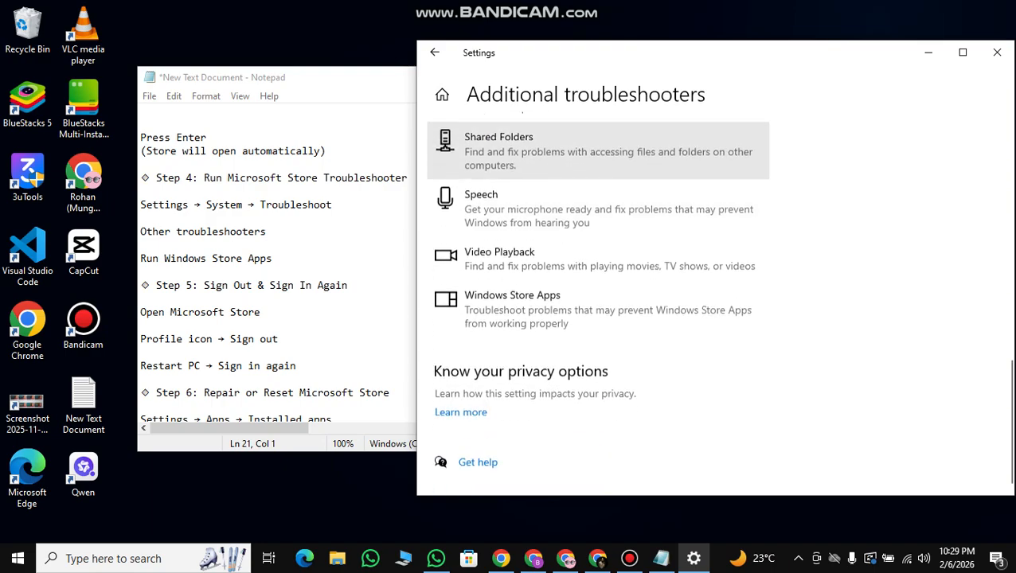
{"action": "left_click", "coordinate": [597, 310]}
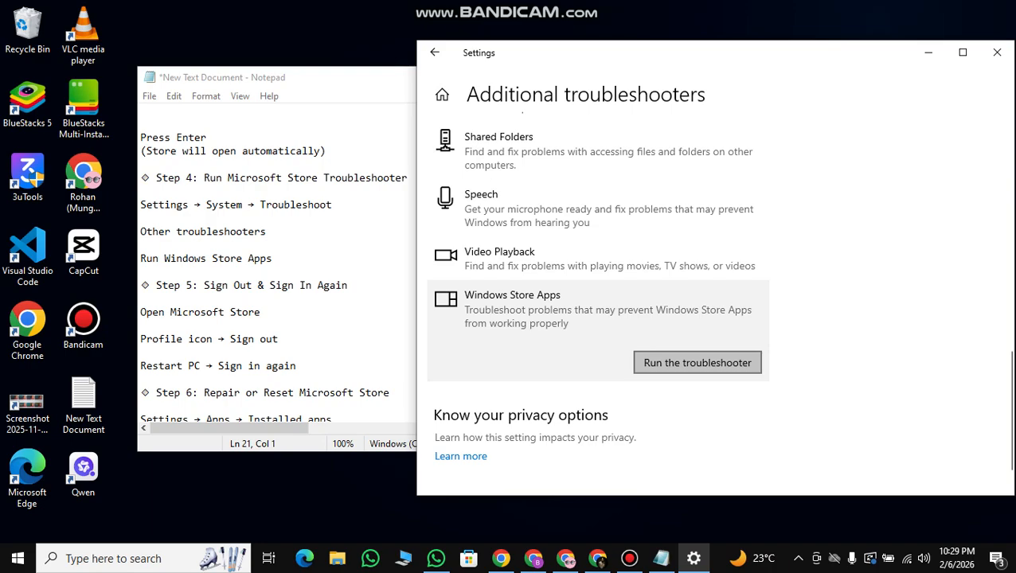
{"action": "left_click", "coordinate": [697, 362]}
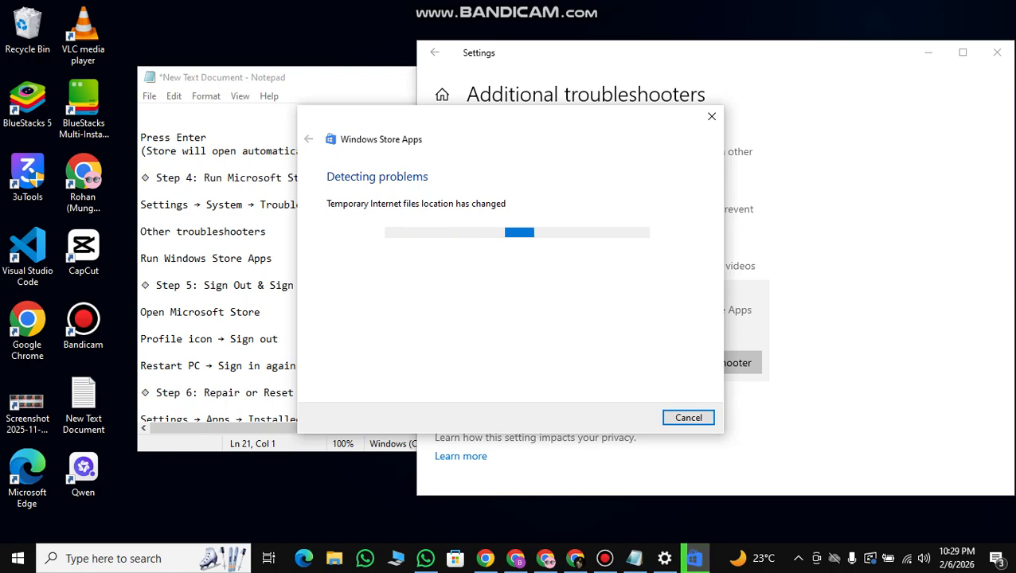
{"action": "left_click", "coordinate": [688, 417]}
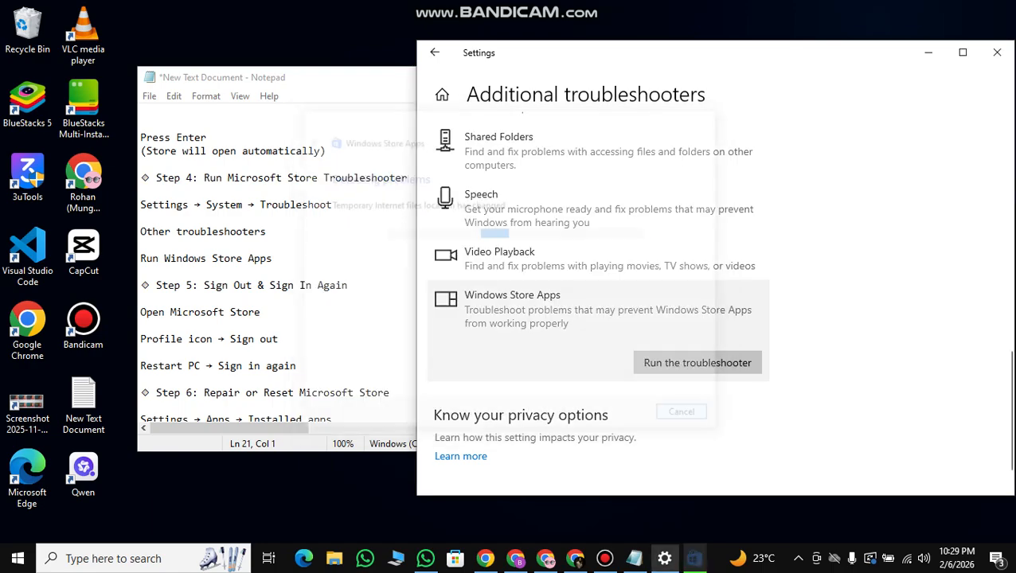
{"action": "left_click", "coordinate": [997, 52]}
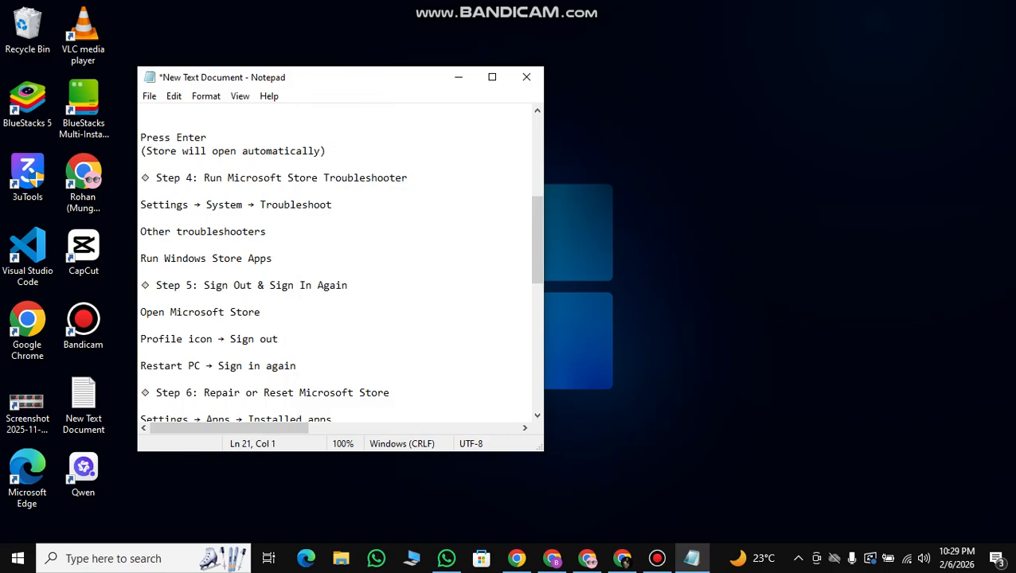
Read step 6 of the notes on repairing or resetting Microsoft Store, highlighting Installed apps and Advanced options.
{"action": "scroll", "coordinate": [341, 263], "scroll_direction": "down", "scroll_amount": 2}
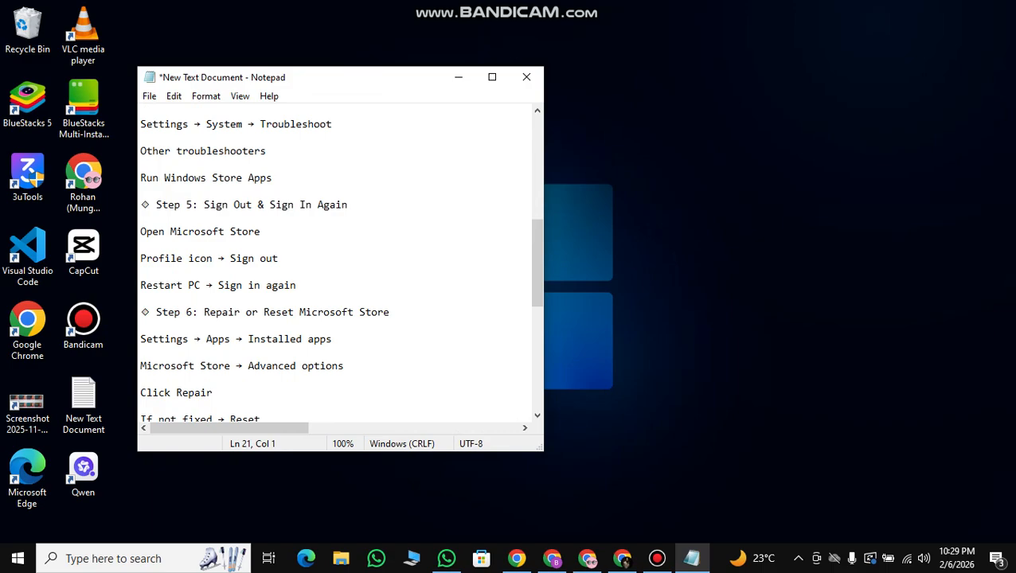
{"action": "scroll", "coordinate": [340, 263], "scroll_direction": "down", "scroll_amount": 1}
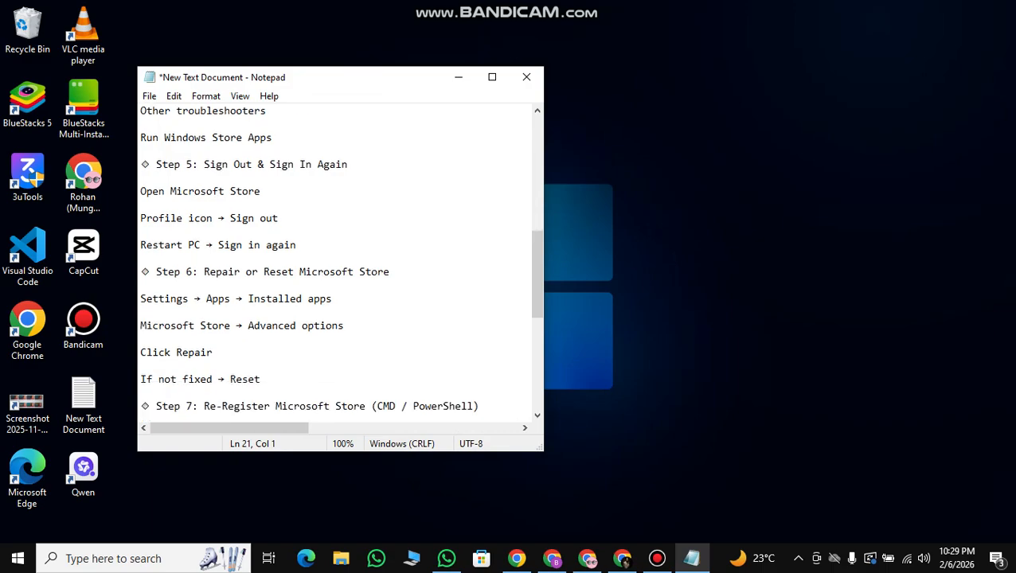
{"action": "left_click_drag", "start_coordinate": [248, 299], "coordinate": [331, 299]}
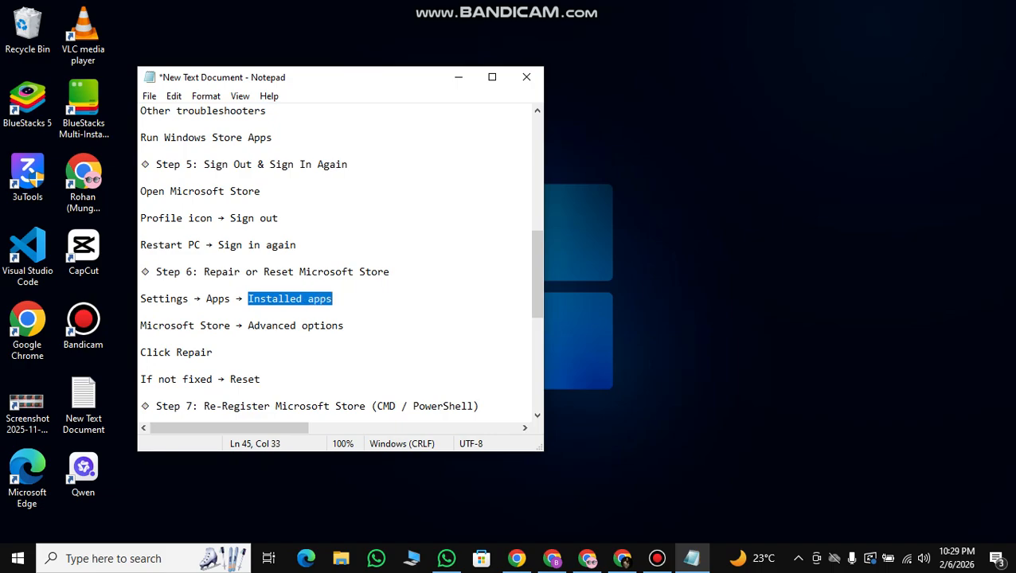
{"action": "left_click_drag", "start_coordinate": [141, 326], "coordinate": [343, 326]}
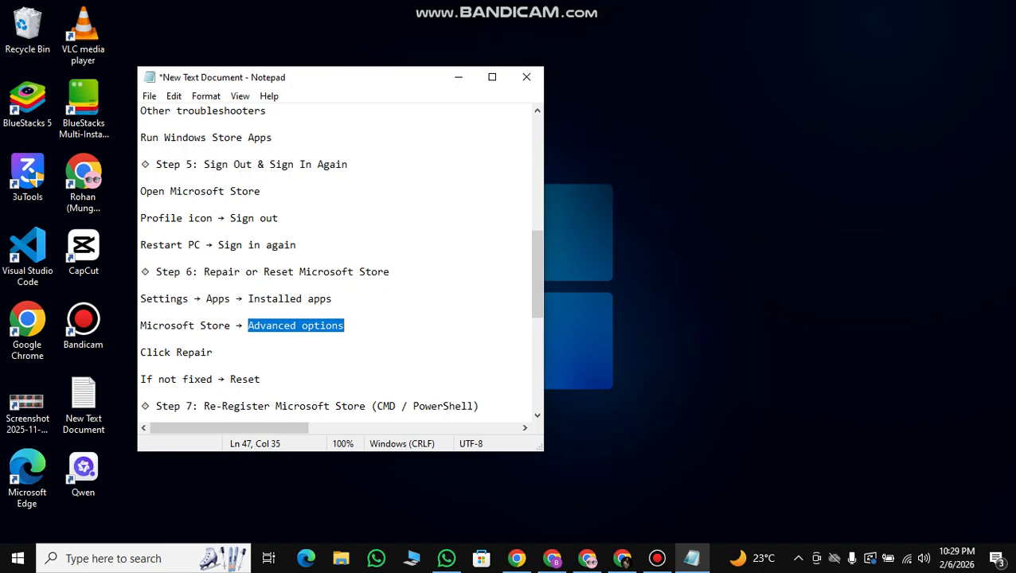
{"action": "left_click", "coordinate": [127, 559]}
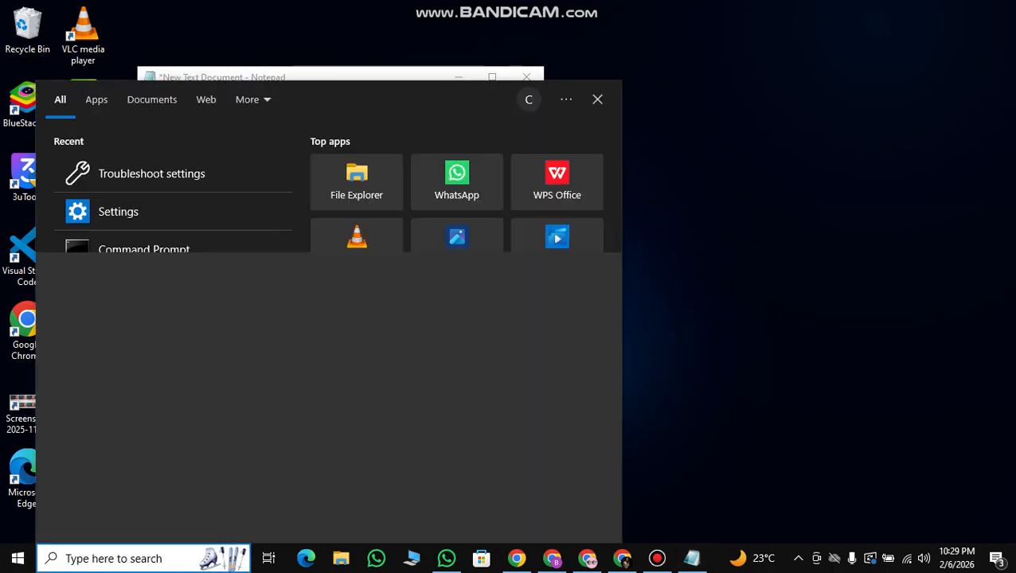
{"action": "type", "text": "MIC"}
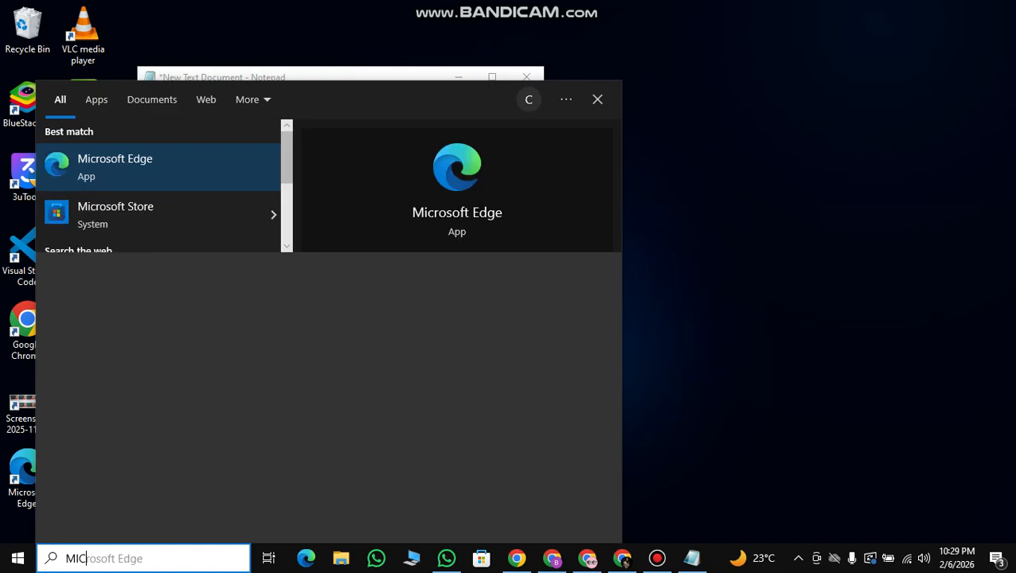
{"action": "key", "text": "BackSpace"}
{"action": "key", "text": "BackSpace"}
{"action": "key", "text": "BackSpace"}
{"action": "key", "text": "Escape"}
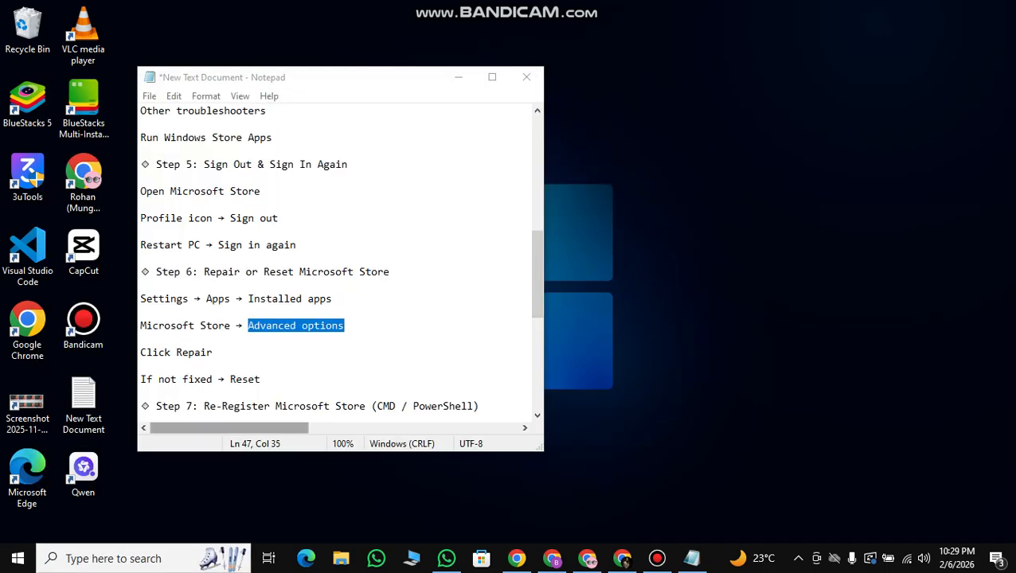
Copy "Installed apps" from the notes, search Windows for it, and open the Apps & features settings.
{"action": "left_click_drag", "start_coordinate": [249, 300], "coordinate": [333, 299]}
{"action": "key", "text": "ctrl+c"}
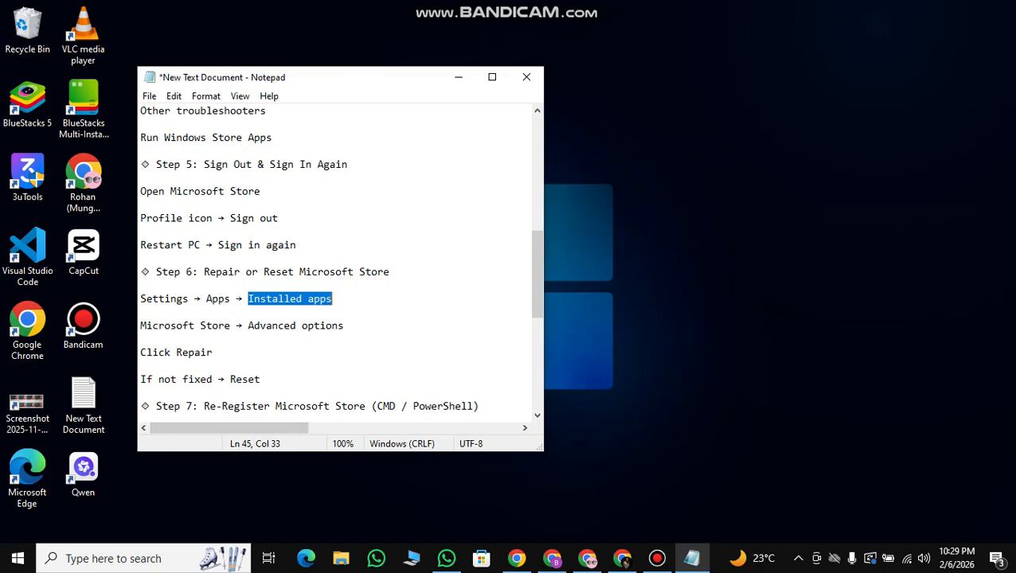
{"action": "left_click", "coordinate": [111, 558]}
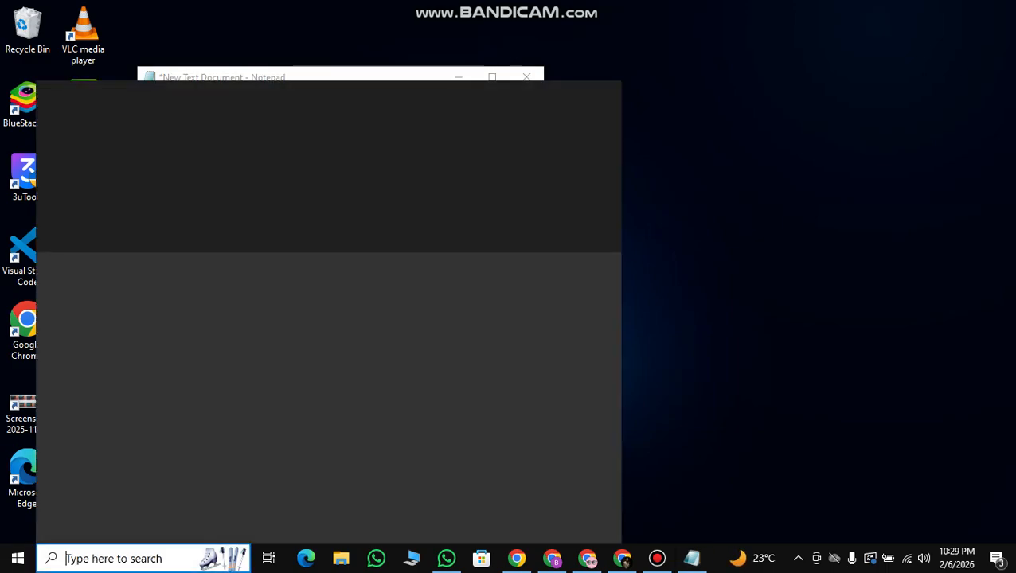
{"action": "key", "text": "ctrl+v"}
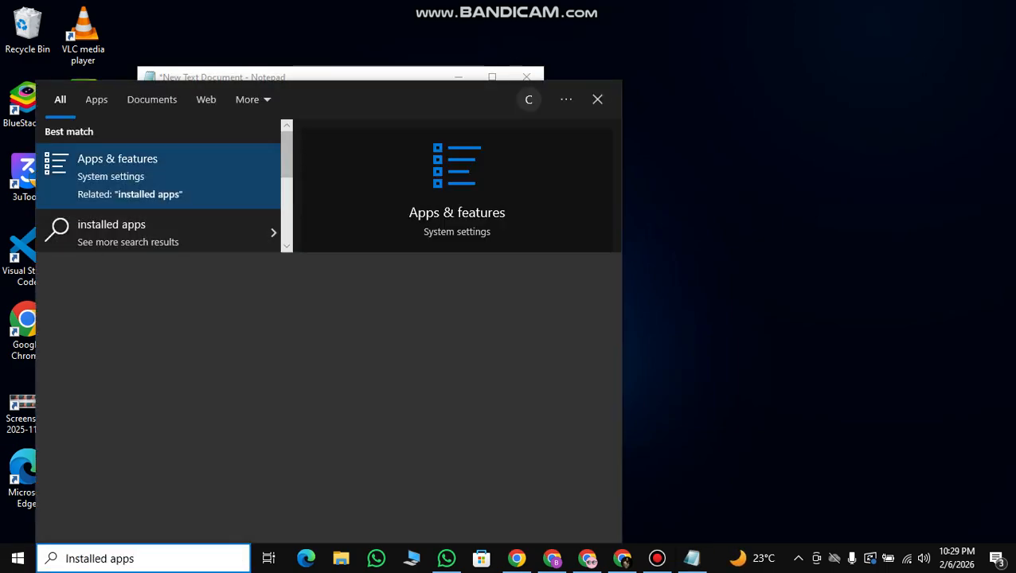
{"action": "key", "text": "Return"}
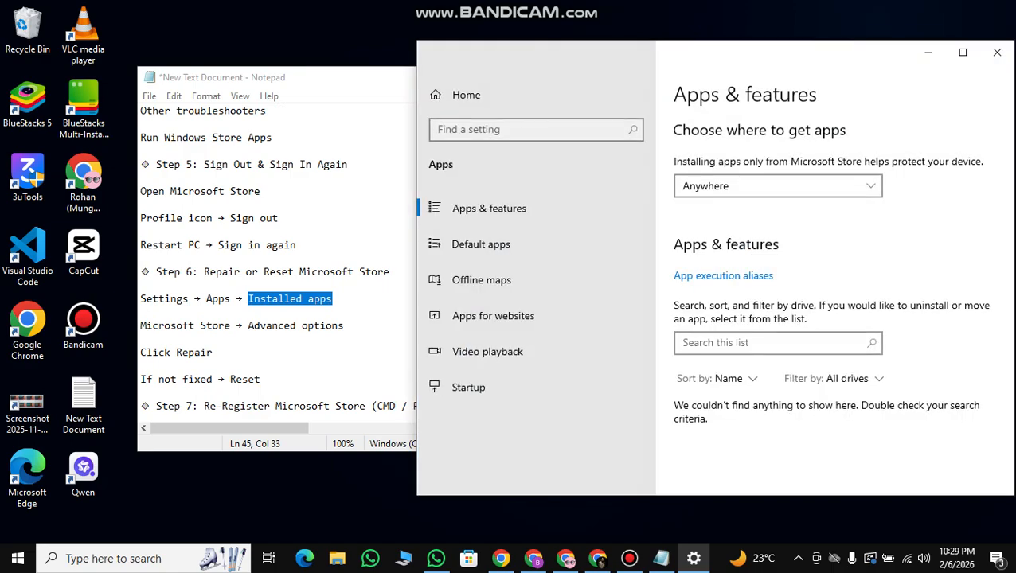
Look through the installed apps list for Microsoft Store and return to the start of the page.
{"action": "scroll", "coordinate": [796, 238], "scroll_direction": "down", "scroll_amount": 6}
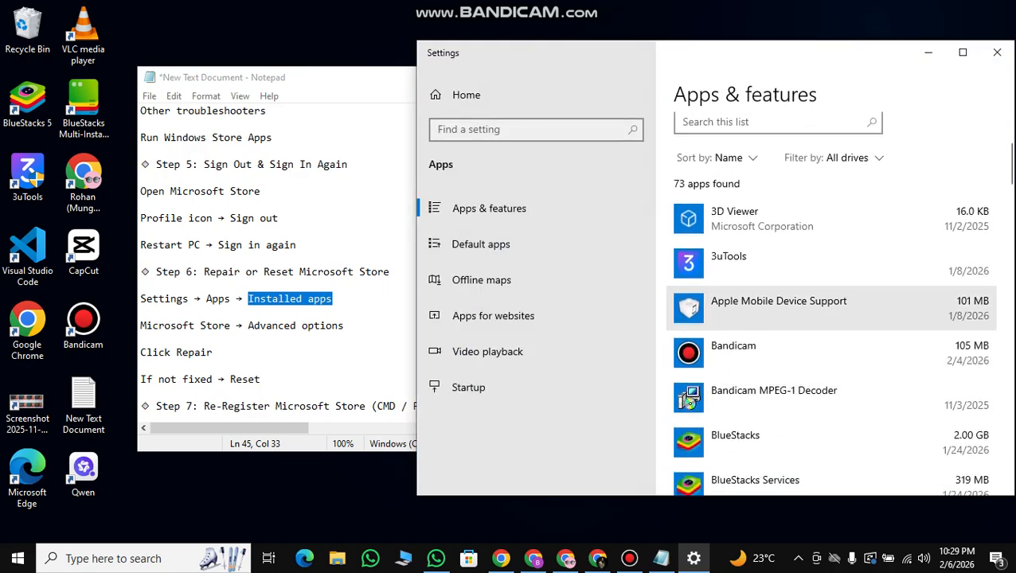
{"action": "scroll", "coordinate": [796, 231], "scroll_direction": "down", "scroll_amount": 10}
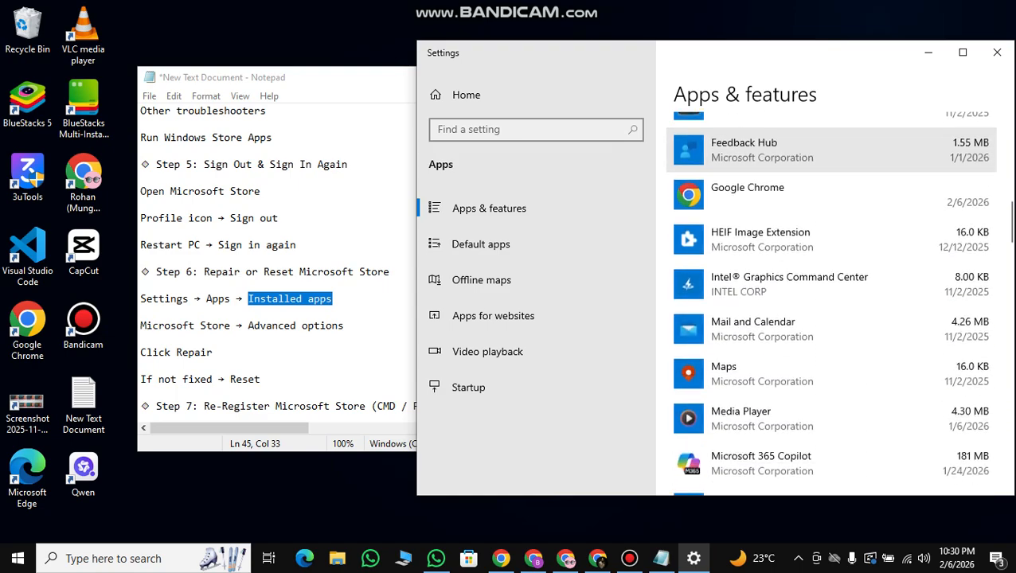
{"action": "scroll", "coordinate": [796, 318], "scroll_direction": "down", "scroll_amount": 2}
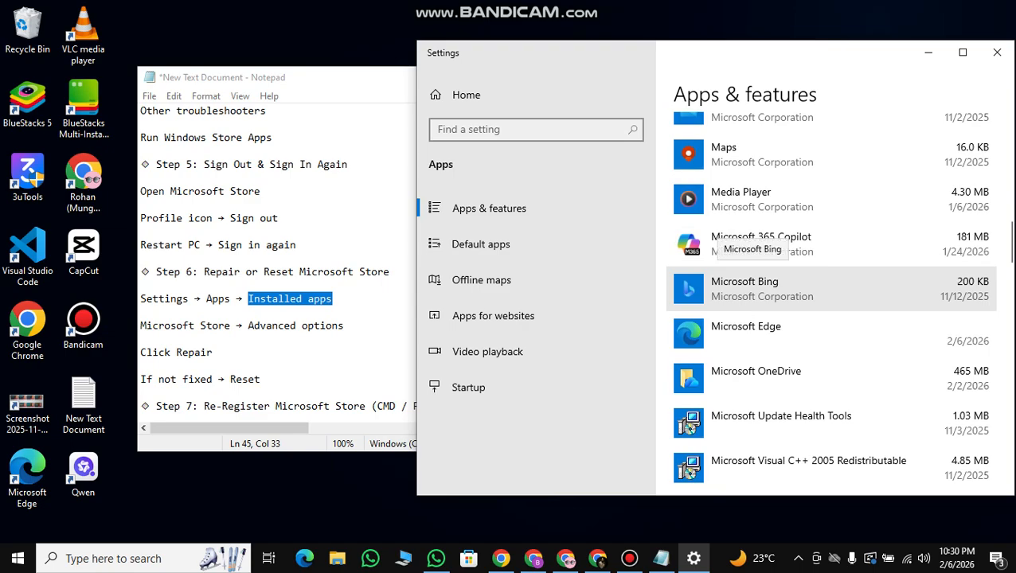
{"action": "scroll", "coordinate": [796, 287], "scroll_direction": "down", "scroll_amount": 4}
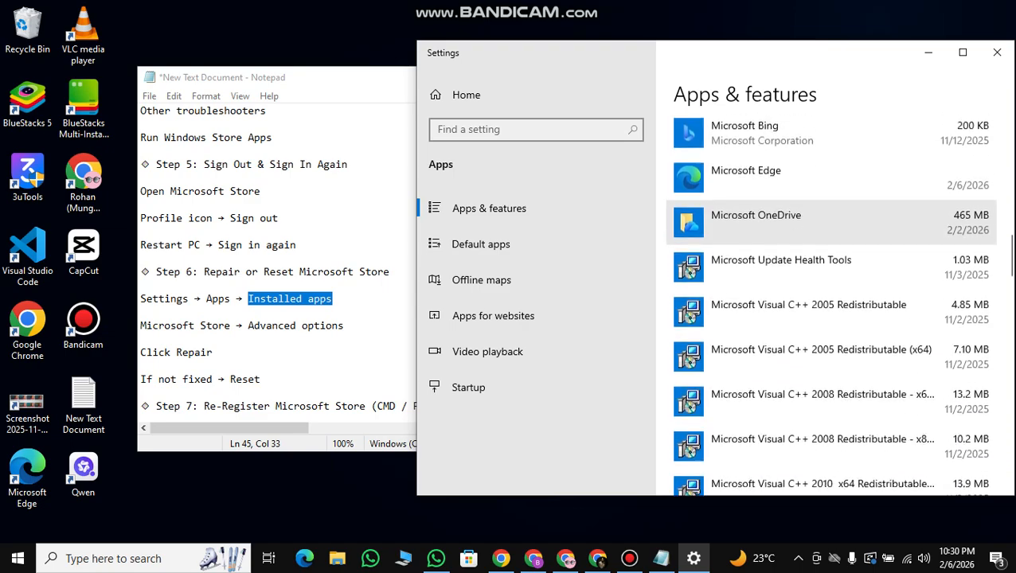
{"action": "scroll", "coordinate": [828, 223], "scroll_direction": "down", "scroll_amount": 15}
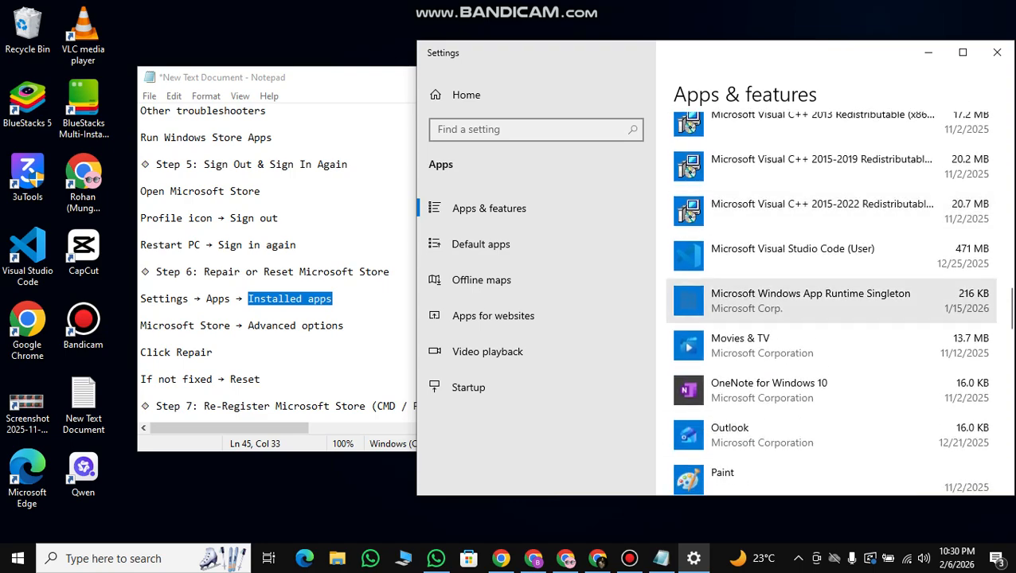
{"action": "scroll", "coordinate": [828, 239], "scroll_direction": "down", "scroll_amount": 5}
{"action": "scroll", "coordinate": [828, 302], "scroll_direction": "up", "scroll_amount": 20}
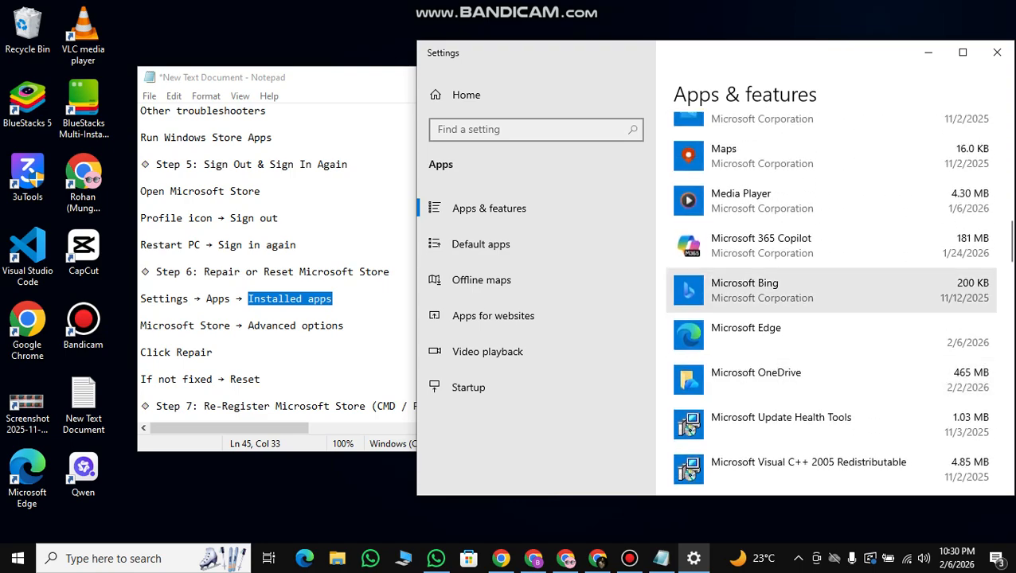
{"action": "scroll", "coordinate": [828, 342], "scroll_direction": "up", "scroll_amount": 5}
{"action": "scroll", "coordinate": [828, 366], "scroll_direction": "up", "scroll_amount": 10}
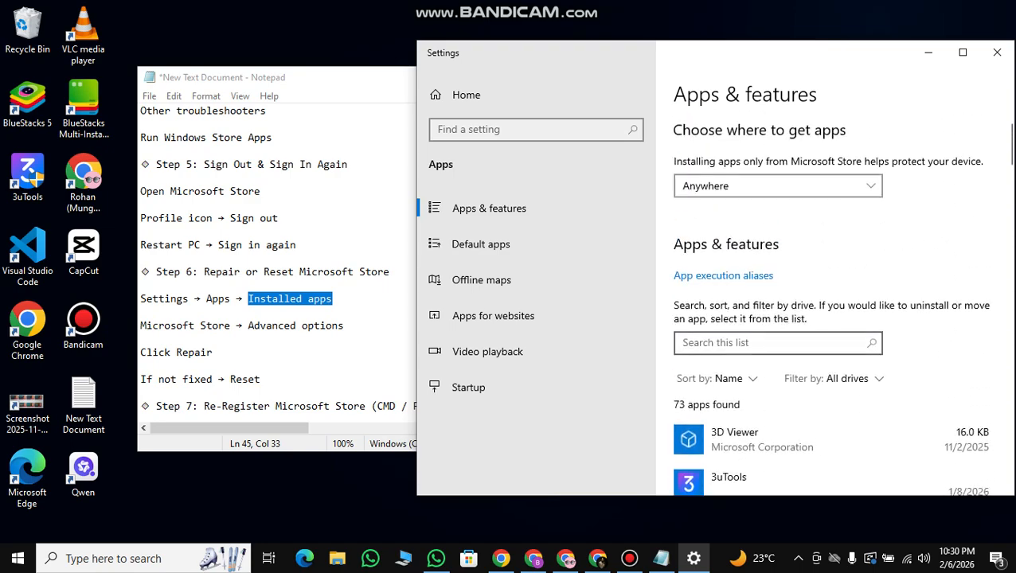
Filter the installed apps list by "Microsoft s" and check the matching apps for Microsoft Store.
{"action": "left_click", "coordinate": [778, 343]}
{"action": "type", "text": "M"}
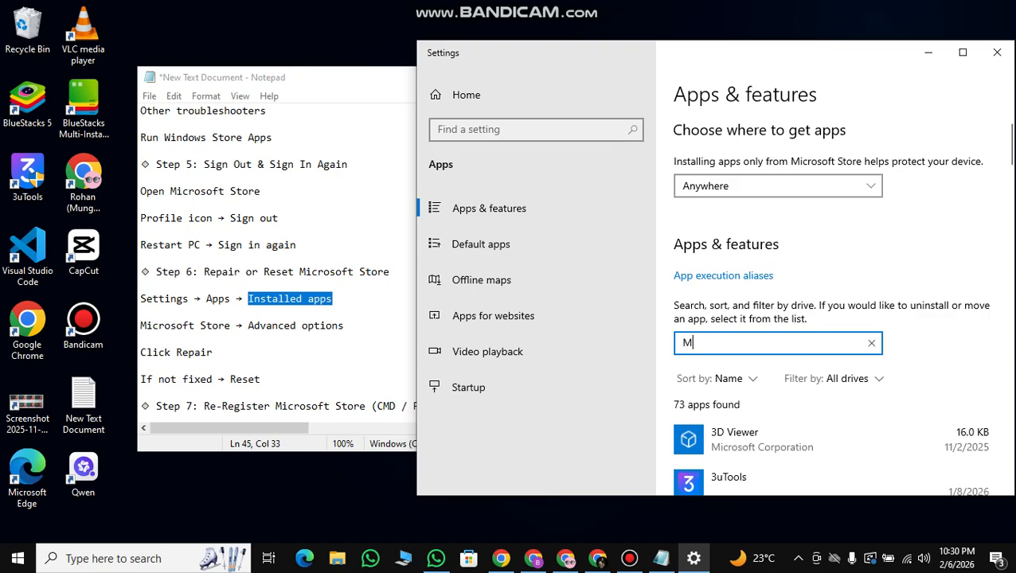
{"action": "type", "text": "i"}
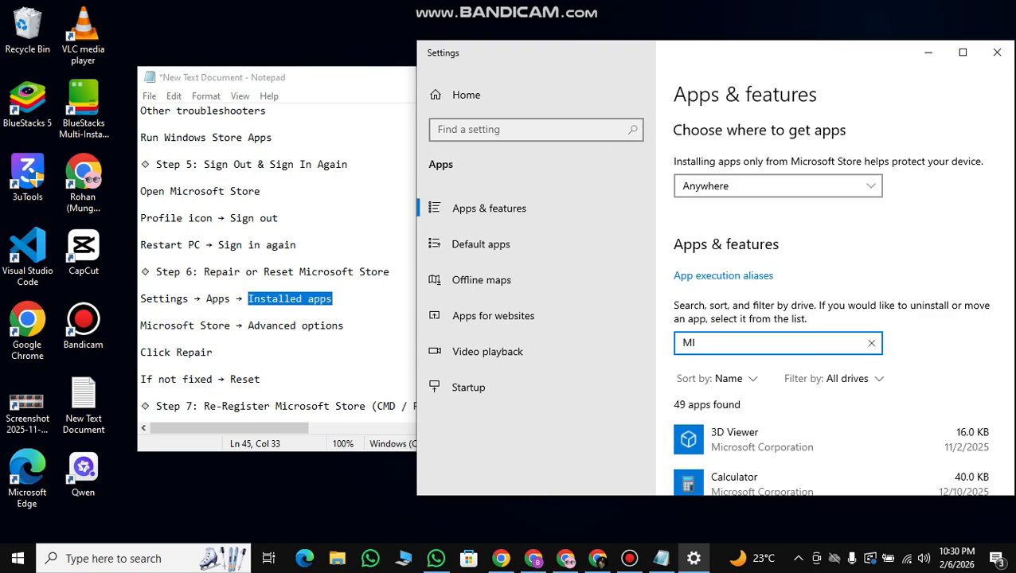
{"action": "key", "text": "BackSpace"}
{"action": "type", "text": "i"}
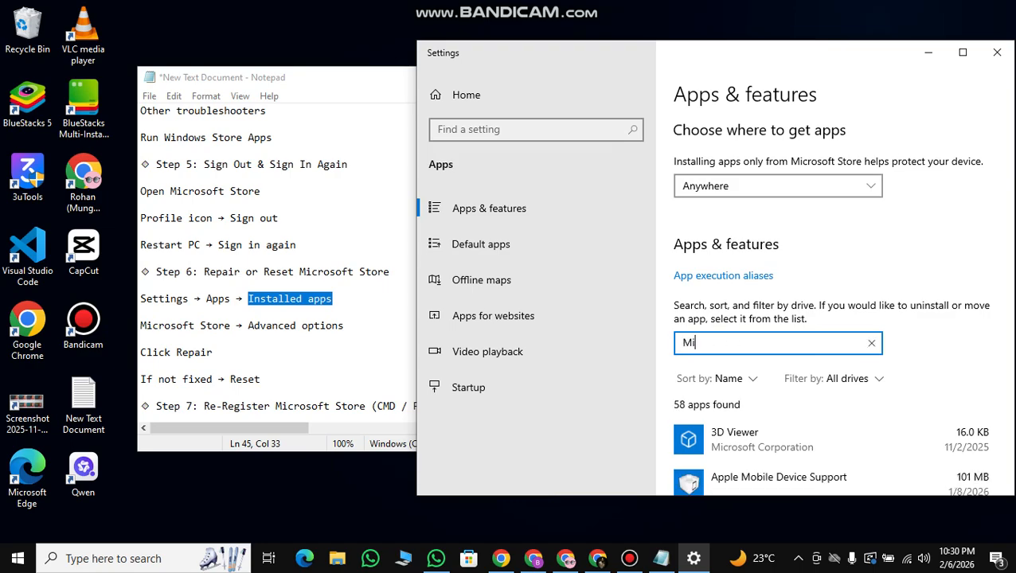
{"action": "type", "text": "crosoft "}
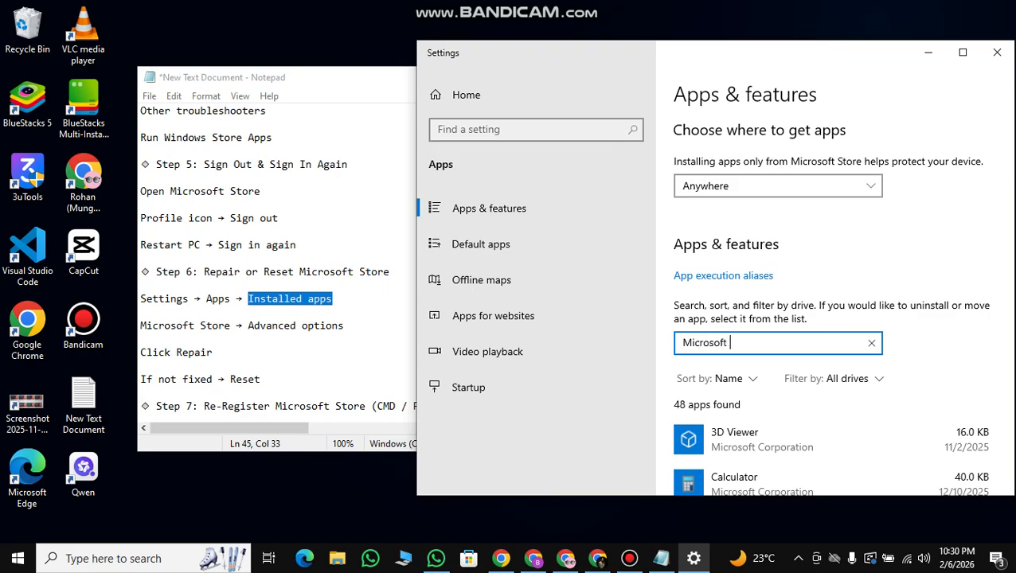
{"action": "type", "text": "s"}
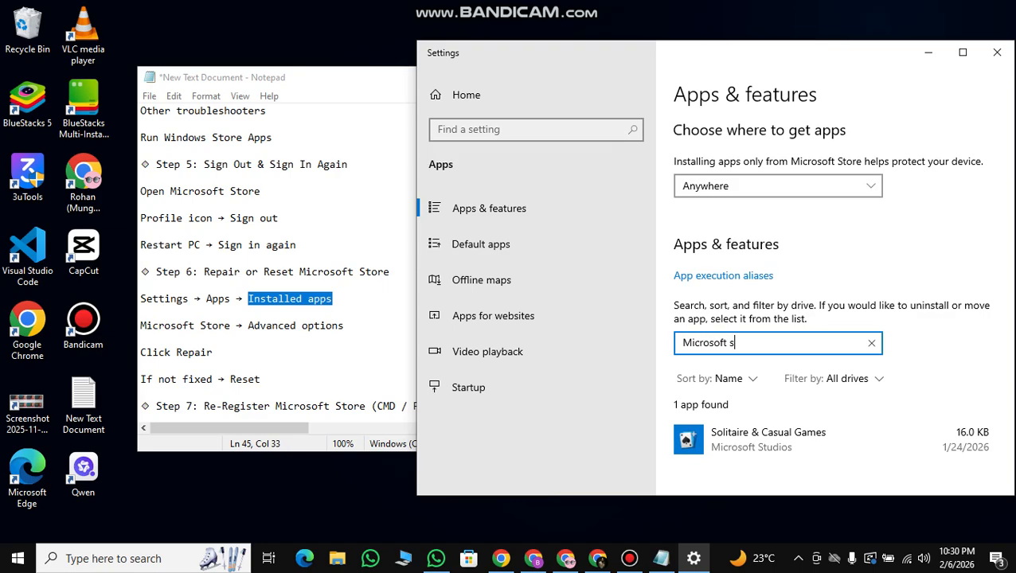
{"action": "scroll", "coordinate": [828, 319], "scroll_direction": "down", "scroll_amount": 2}
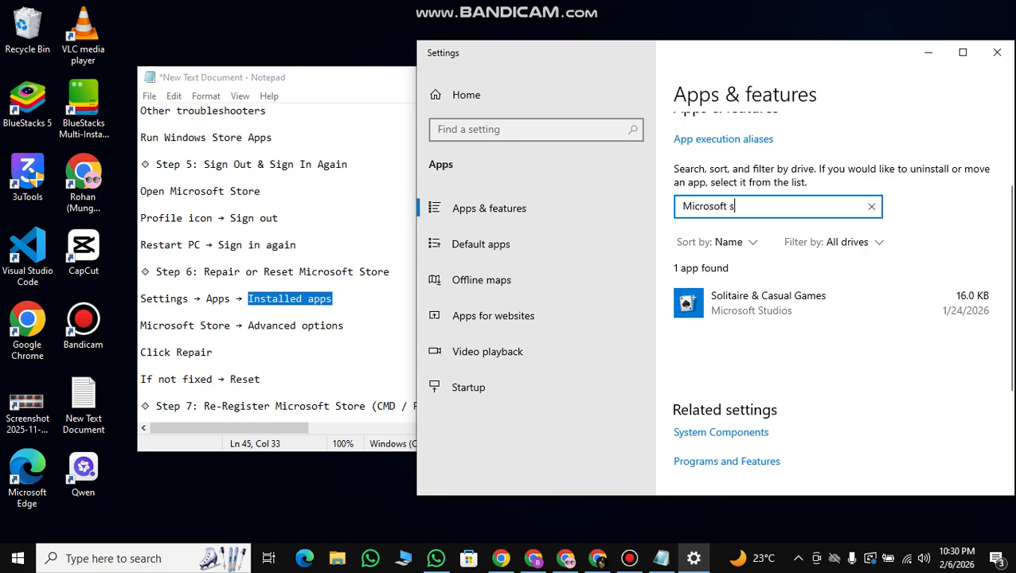
Search all of Settings for "Microsoft store".
{"action": "left_click", "coordinate": [478, 129]}
{"action": "type", "text": "mi"}
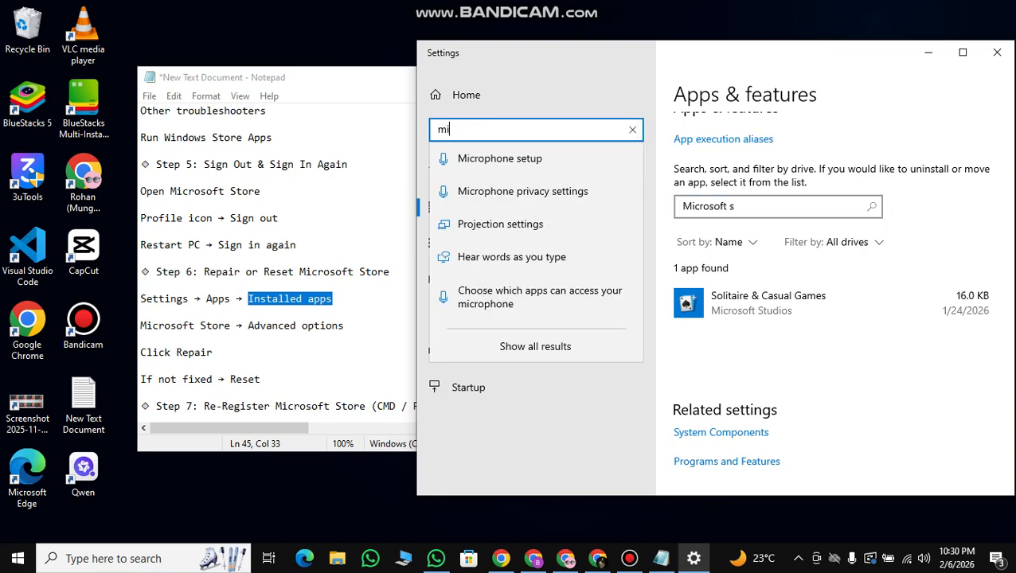
{"action": "type", "text": "cr"}
{"action": "type", "text": "o"}
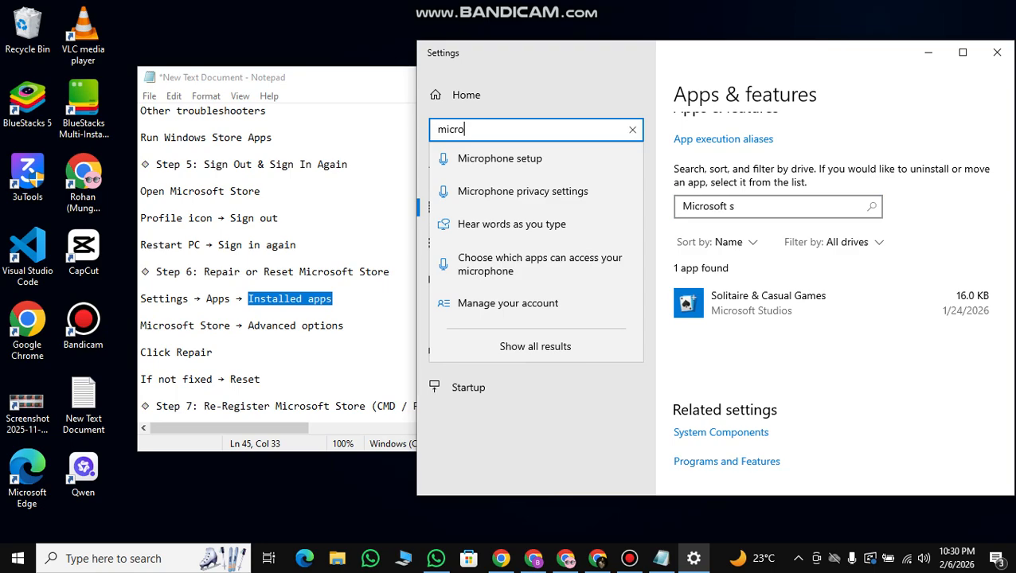
{"action": "type", "text": "soft store"}
{"action": "key", "text": "Return"}
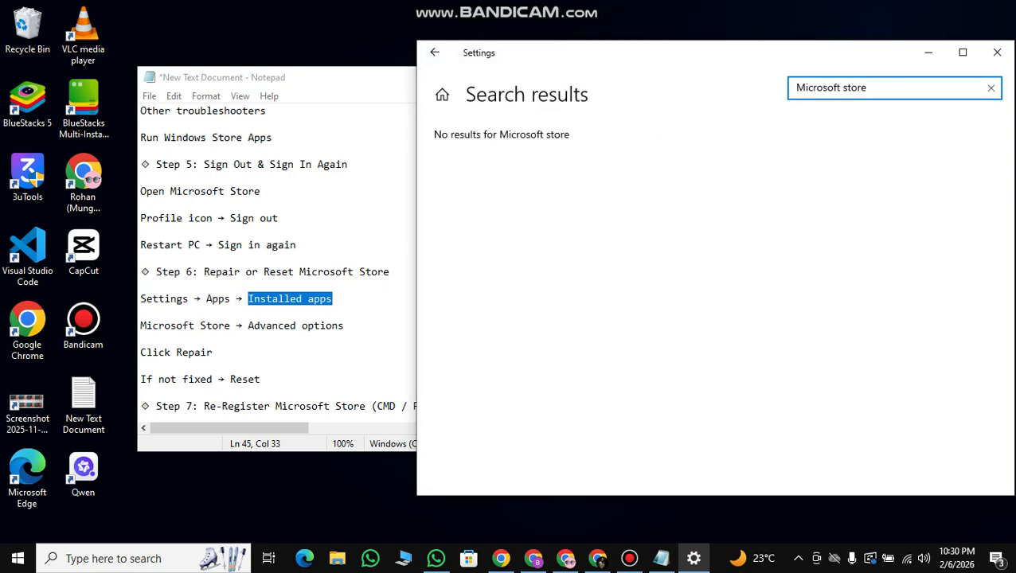
Go to the Settings home page, try a search for "Microsoft s" there, and clear the search text.
{"action": "left_click", "coordinate": [442, 95]}
{"action": "type", "text": "micro"}
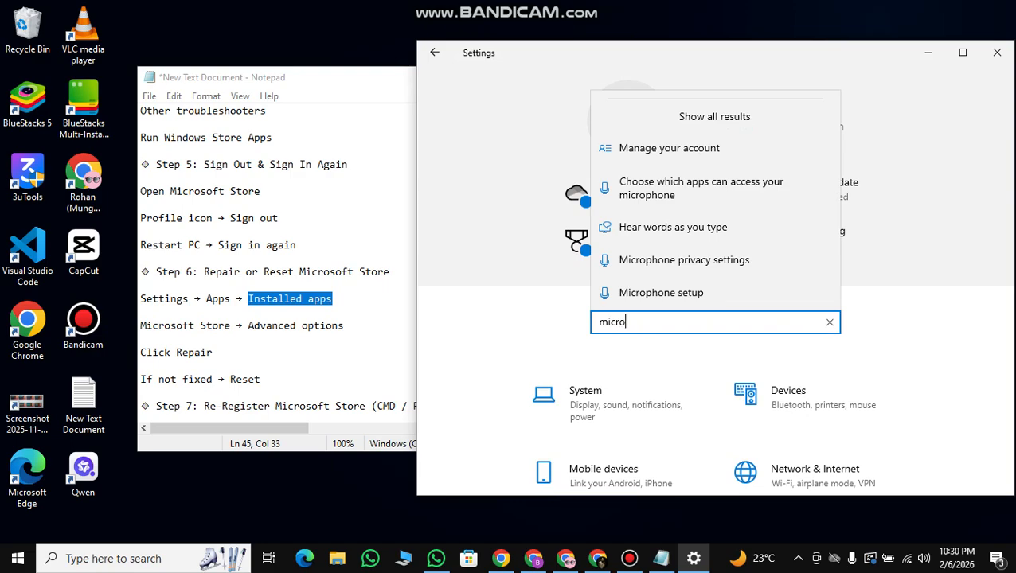
{"action": "type", "text": "soft"}
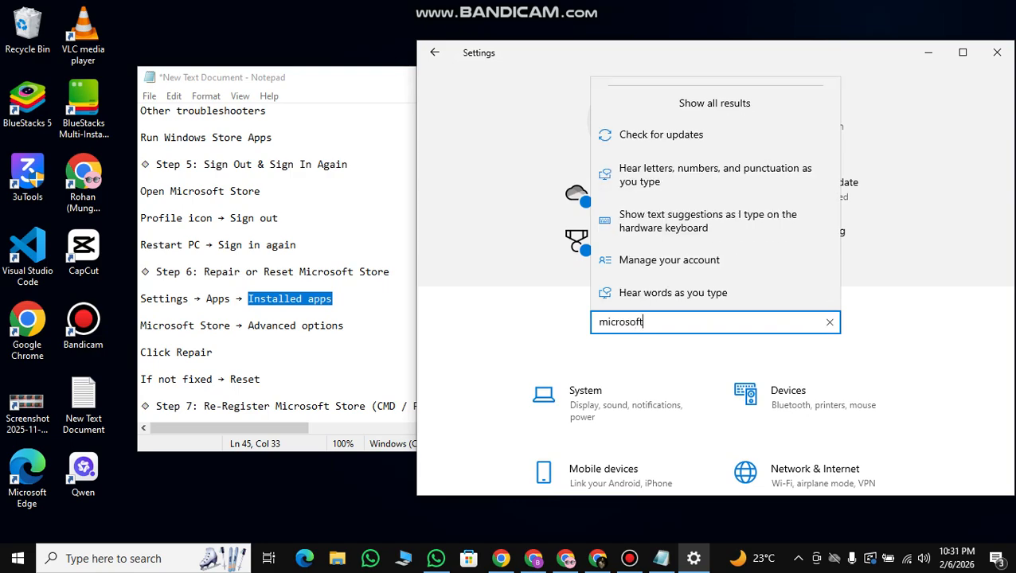
{"action": "type", "text": " s"}
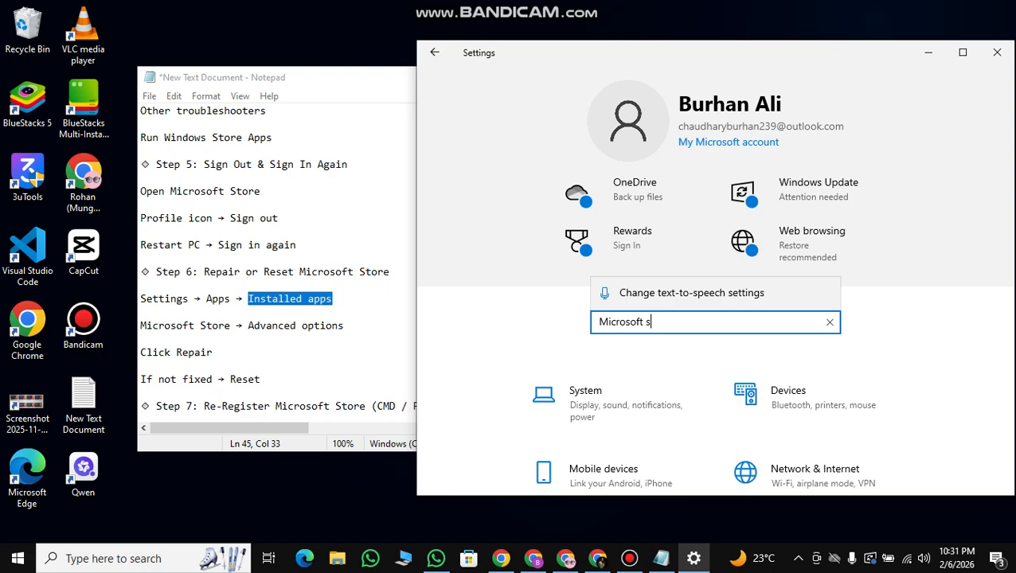
{"action": "key", "text": "BackSpace"}
{"action": "key", "text": "BackSpace"}
{"action": "key", "text": "BackSpace"}
{"action": "key", "text": "BackSpace"}
{"action": "key", "text": "BackSpace"}
{"action": "key", "text": "BackSpace"}
{"action": "key", "text": "BackSpace"}
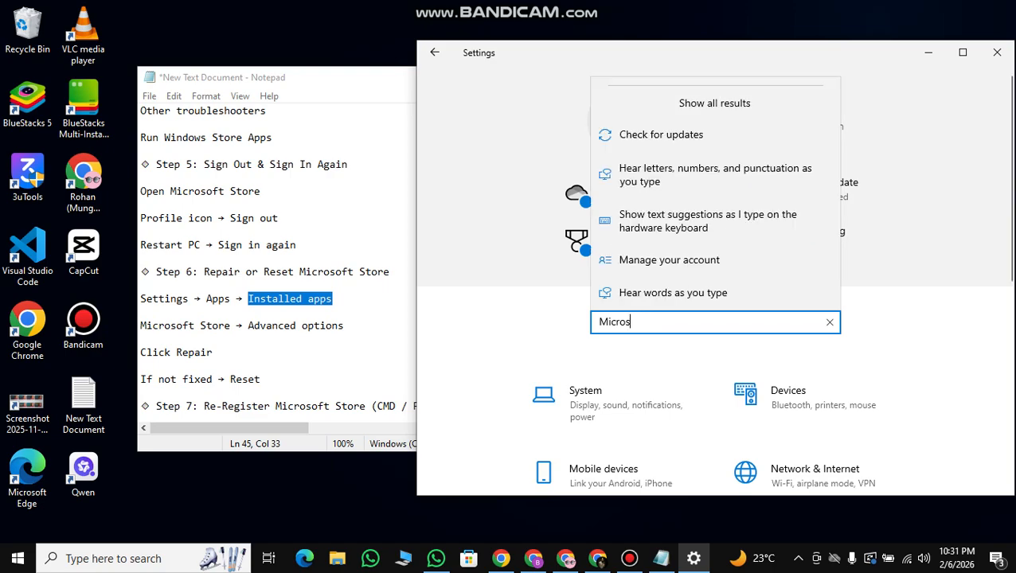
{"action": "key", "text": "BackSpace"}
{"action": "key", "text": "BackSpace"}
{"action": "key", "text": "BackSpace"}
{"action": "key", "text": "BackSpace"}
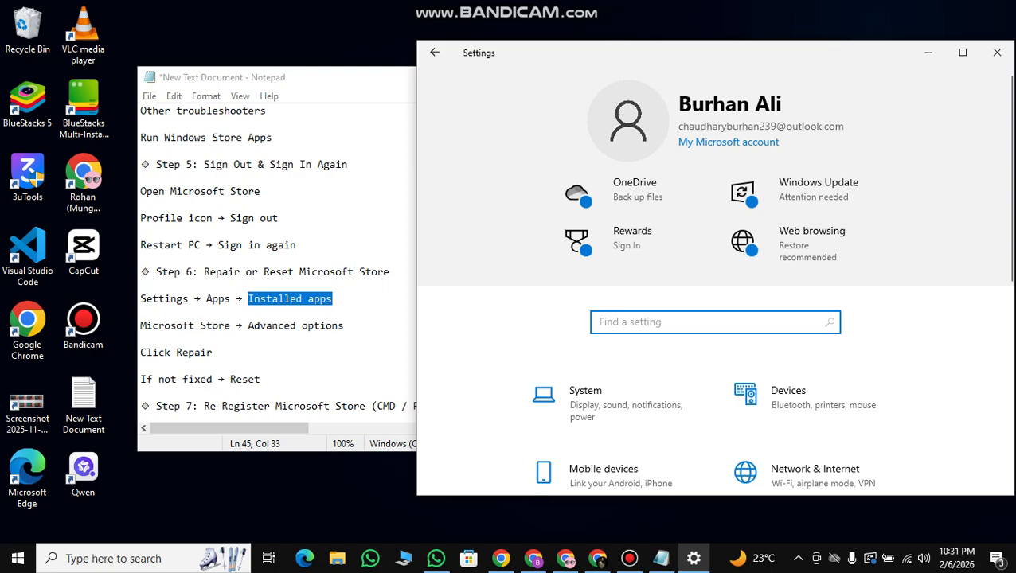
Read step 7 of the notes, open Windows PowerShell as administrator, and place its window beside the notes.
{"action": "left_click", "coordinate": [279, 339]}
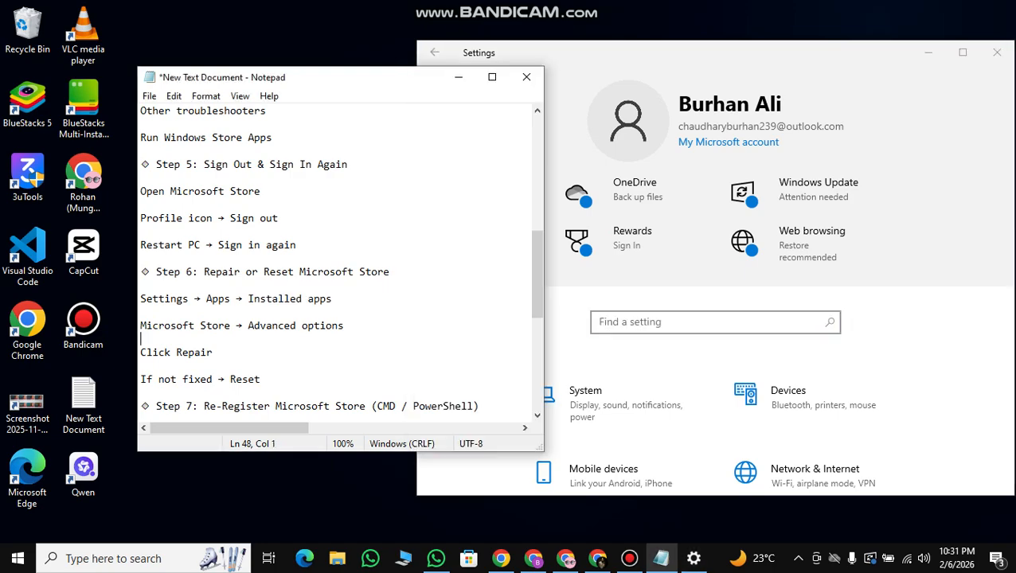
{"action": "scroll", "coordinate": [340, 263], "scroll_direction": "down", "scroll_amount": 2}
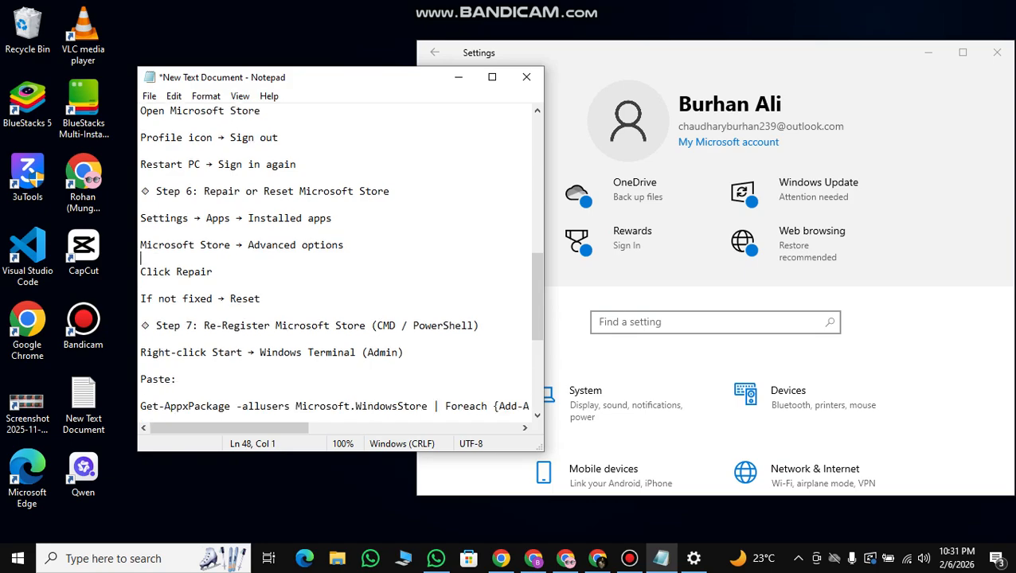
{"action": "scroll", "coordinate": [340, 263], "scroll_direction": "down", "scroll_amount": 1}
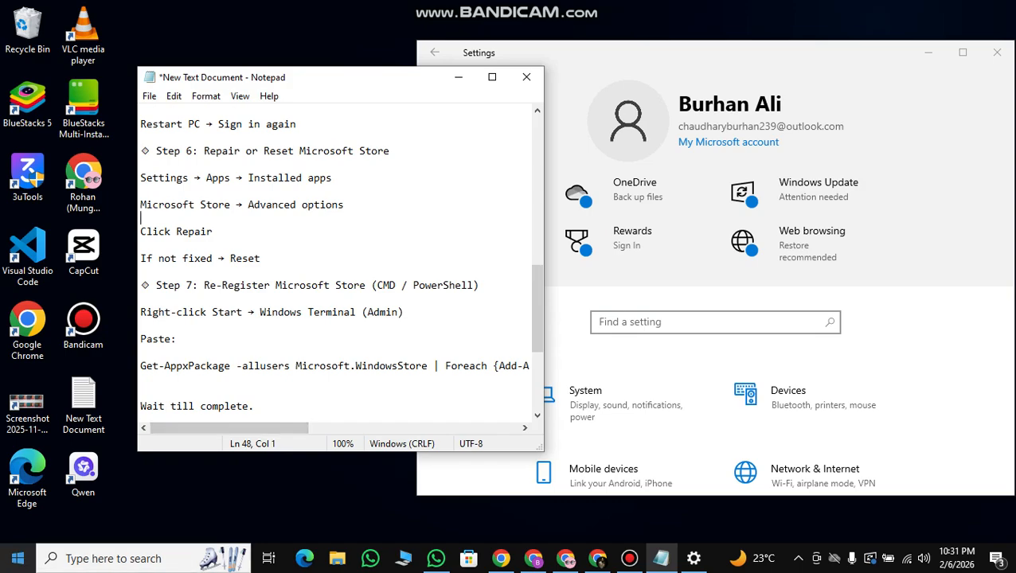
{"action": "right_click", "coordinate": [18, 557]}
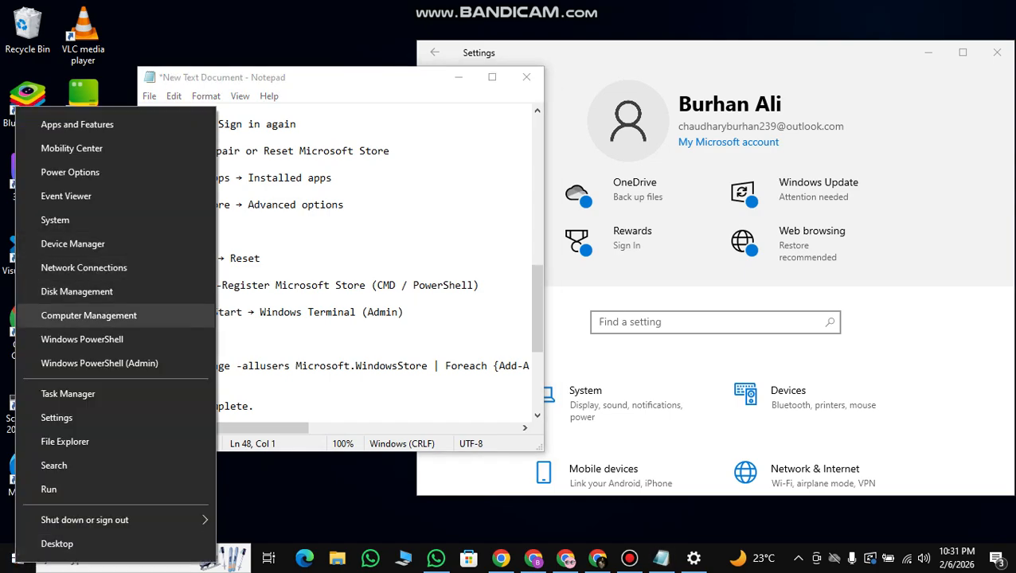
{"action": "left_click", "coordinate": [99, 363]}
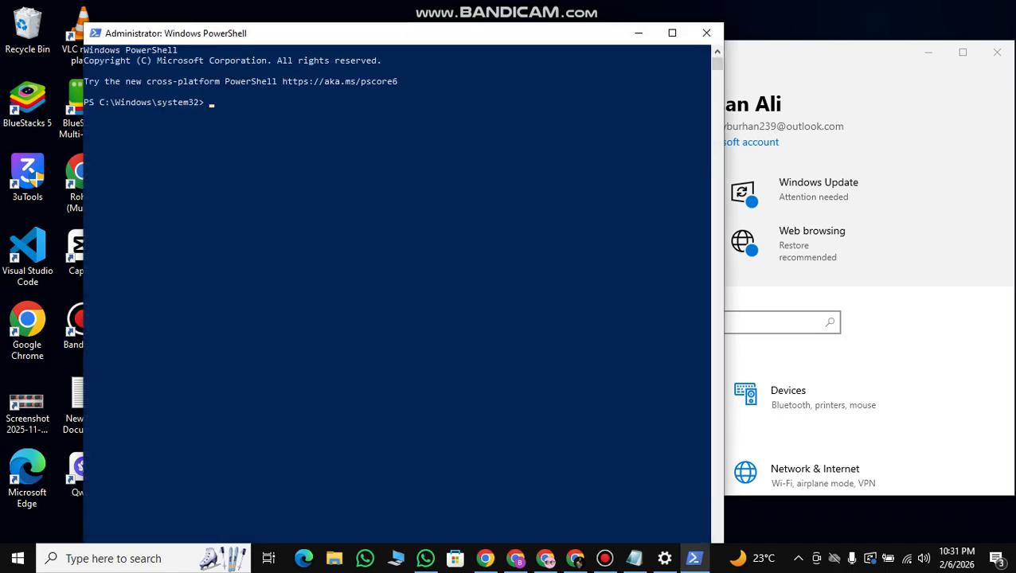
{"action": "key", "text": "super+Right"}
Copy the complete Get-AppxPackage command for re-registering Microsoft Store from step 7 of the notes.
{"action": "scroll", "coordinate": [310, 263], "scroll_direction": "down", "scroll_amount": 2}
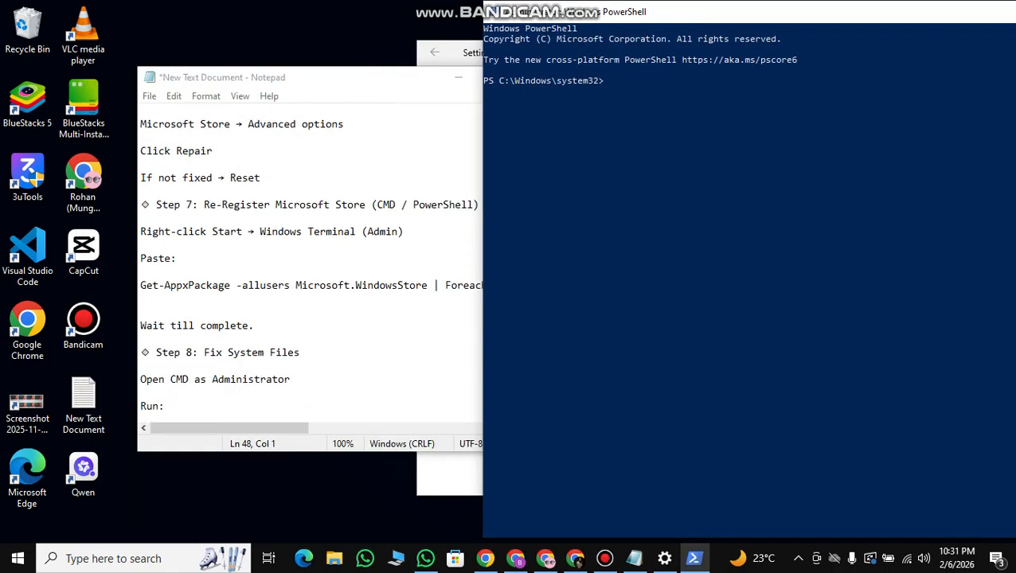
{"action": "double_click", "coordinate": [227, 285]}
{"action": "left_click", "coordinate": [235, 285]}
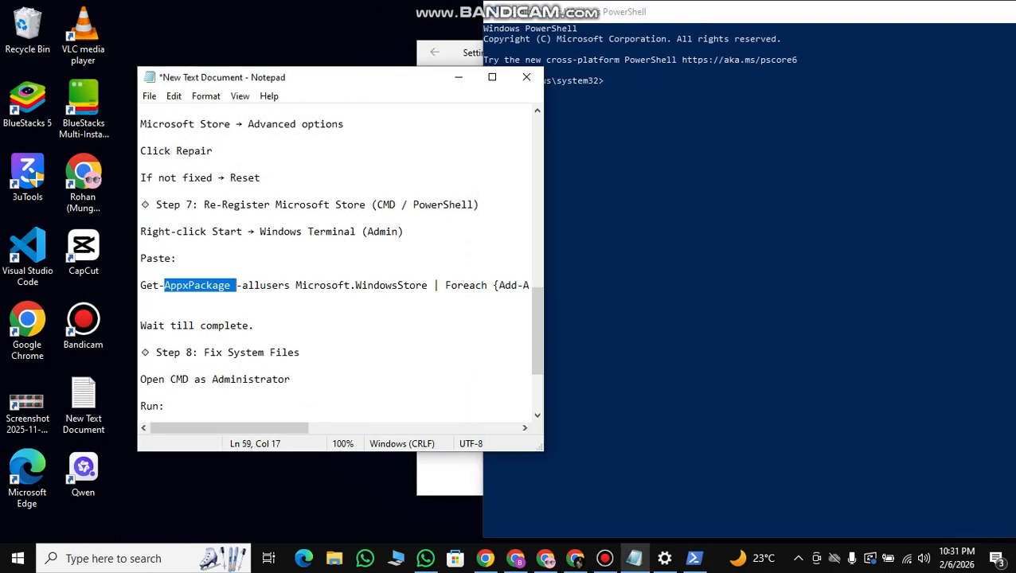
{"action": "left_click_drag", "start_coordinate": [140, 285], "coordinate": [528, 285]}
{"action": "right_click", "coordinate": [398, 277]}
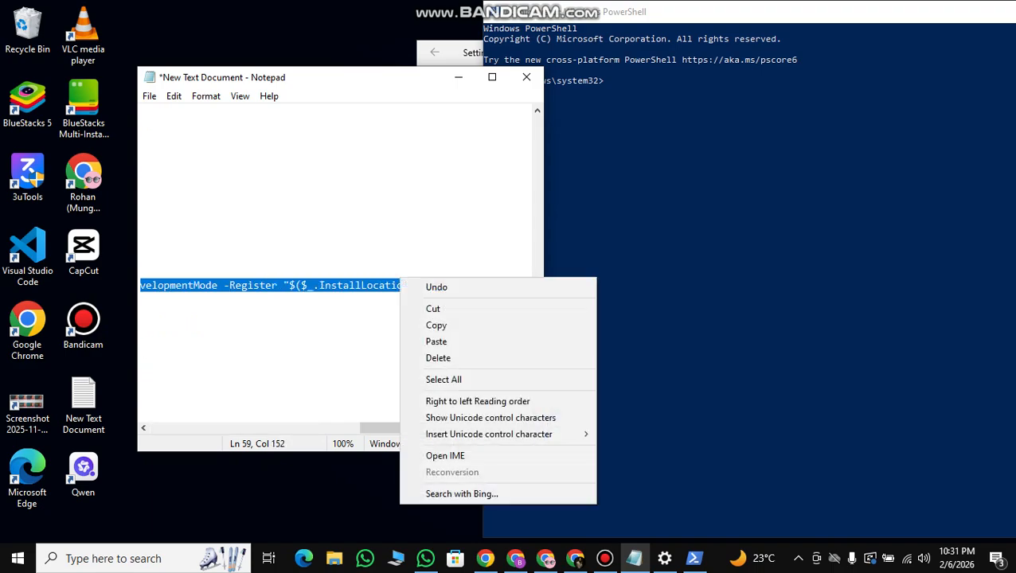
{"action": "left_click", "coordinate": [455, 324]}
{"action": "left_click", "coordinate": [492, 76]}
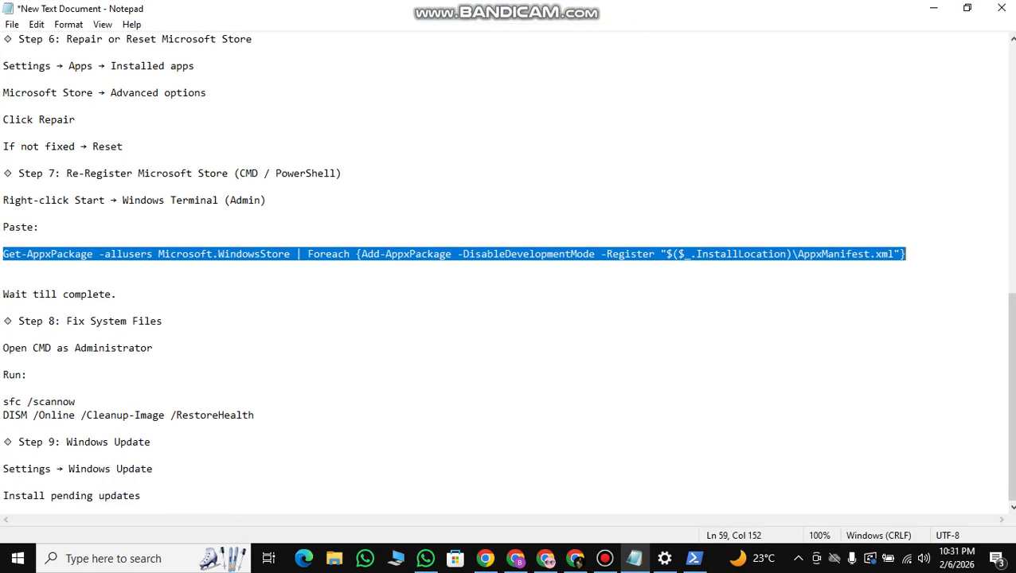
{"action": "left_click", "coordinate": [967, 7]}
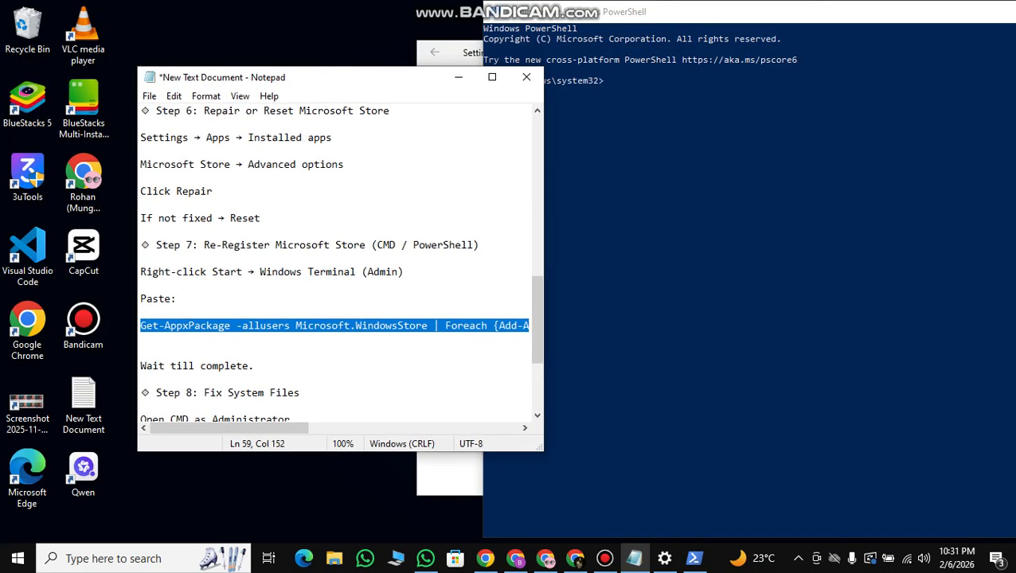
Run Get-AppxPackage -allusers Microsoft.WindowsStore | Foreach {Add-AppxPackage -DisableDevelopmentMode -Register "$($_.InstallLocation)\AppxManifest.xml"} in PowerShell and move on to step 8 of the notes.
{"action": "left_click", "coordinate": [741, 191]}
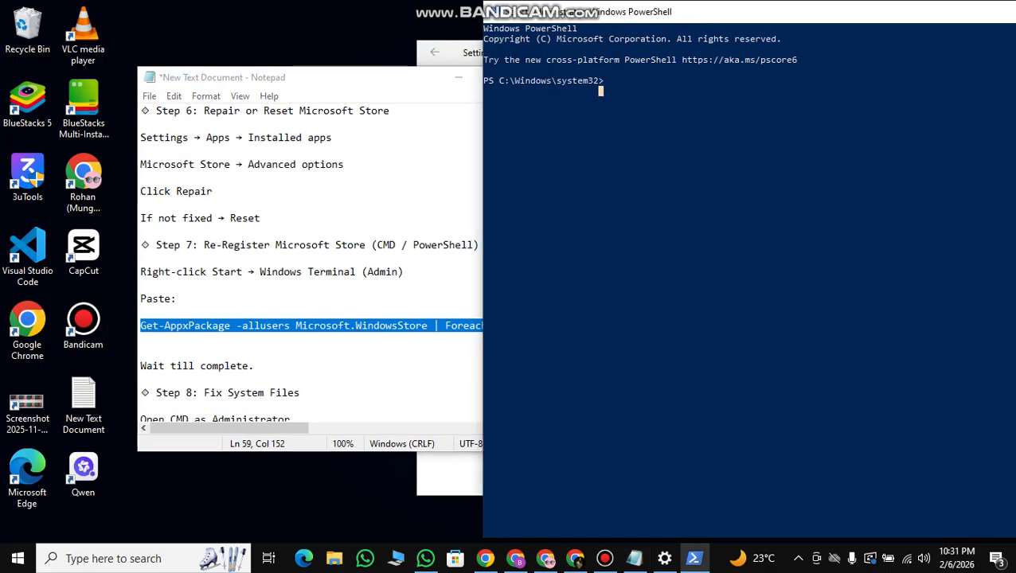
{"action": "right_click", "coordinate": [607, 81]}
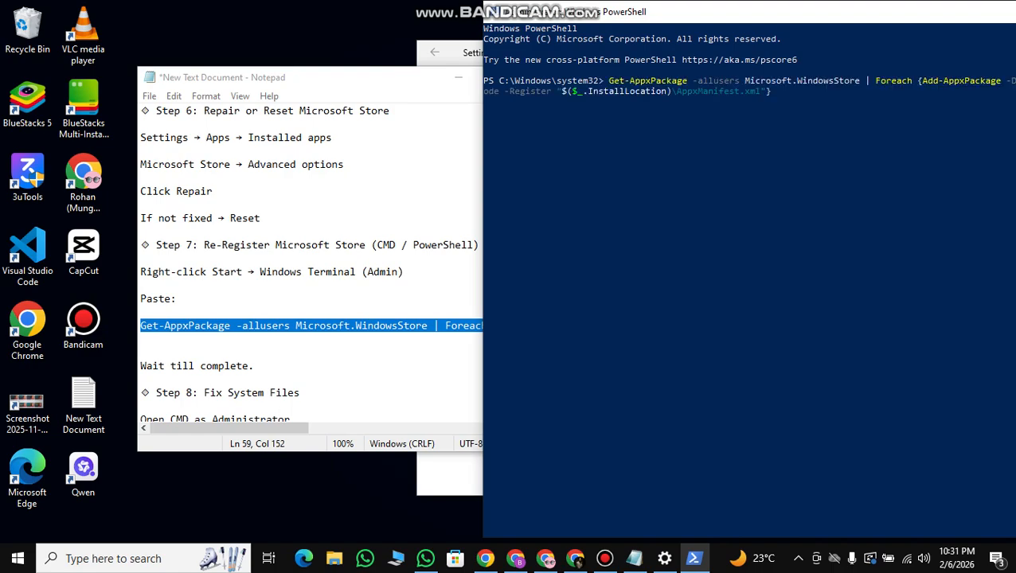
{"action": "key", "text": "Return"}
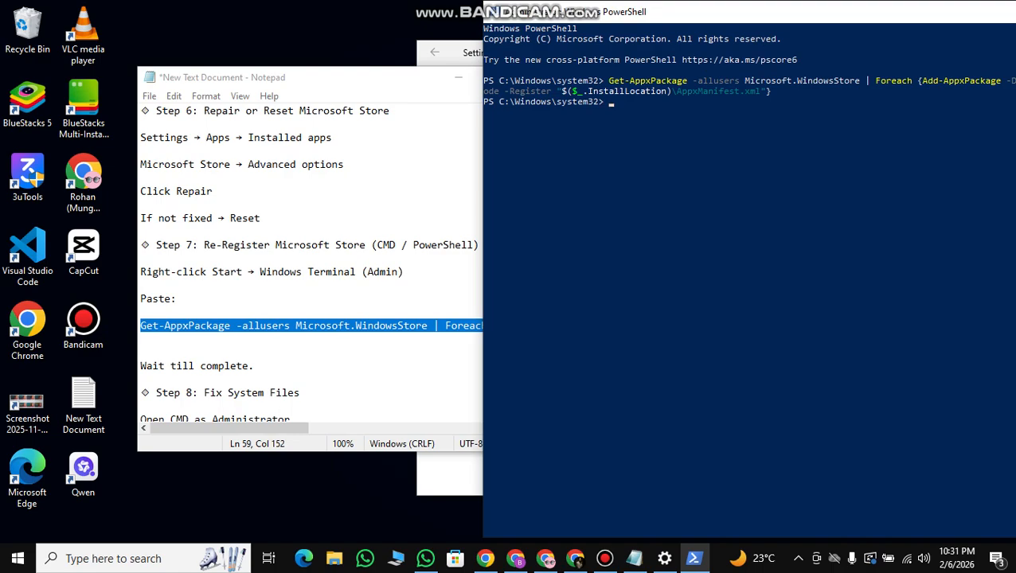
{"action": "scroll", "coordinate": [310, 264], "scroll_direction": "down", "scroll_amount": 1}
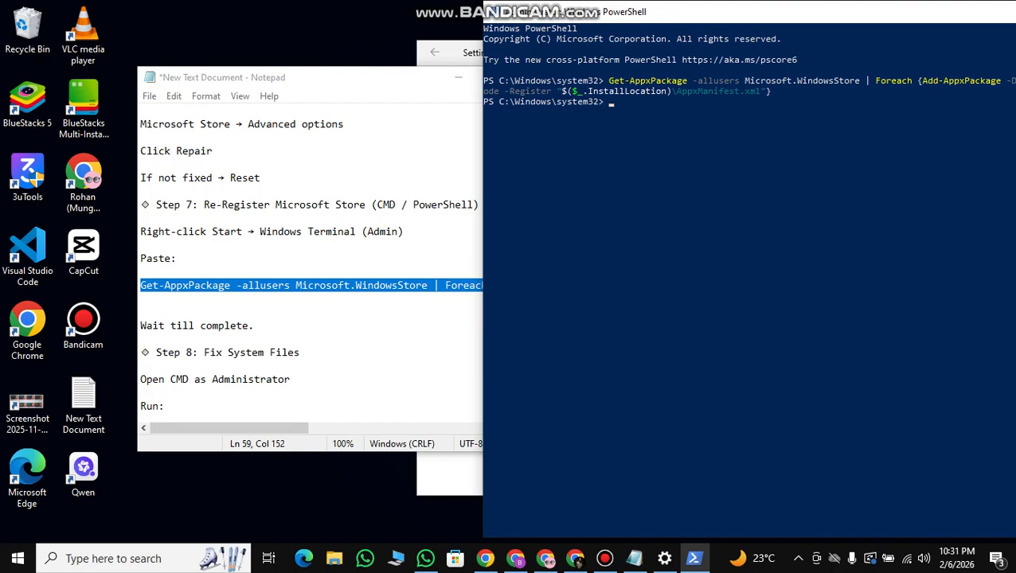
Run the Microsoft Store re-registration command once more in PowerShell and read steps 8 and 9 of the notes.
{"action": "key", "text": "ctrl+v"}
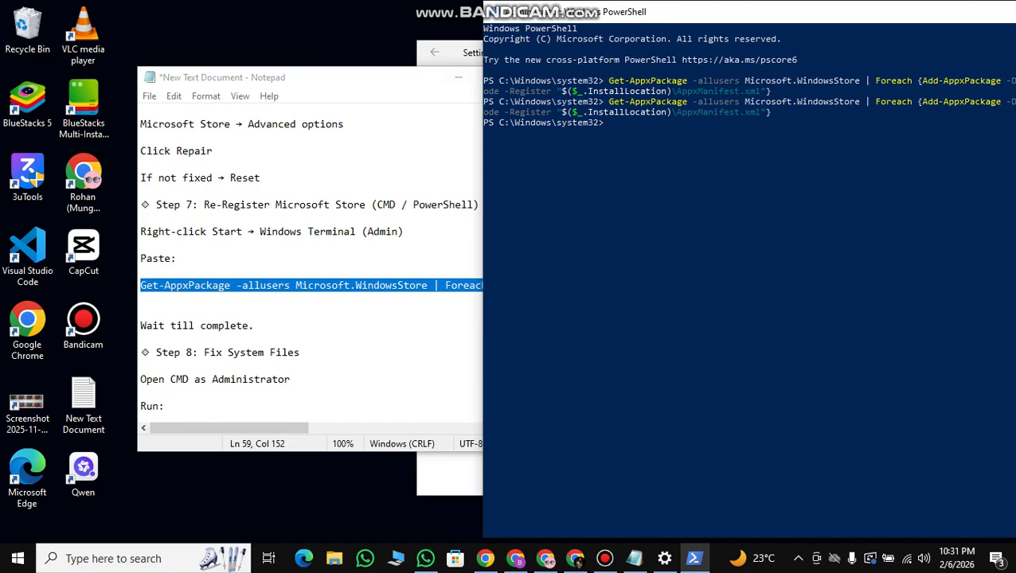
{"action": "scroll", "coordinate": [310, 263], "scroll_direction": "down", "scroll_amount": 1}
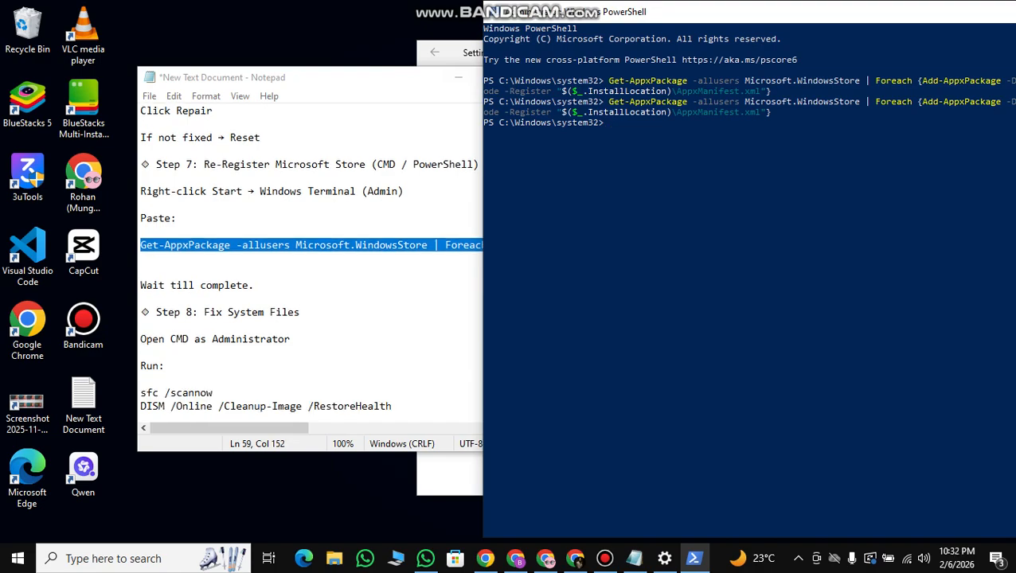
{"action": "scroll", "coordinate": [311, 264], "scroll_direction": "down", "scroll_amount": 2}
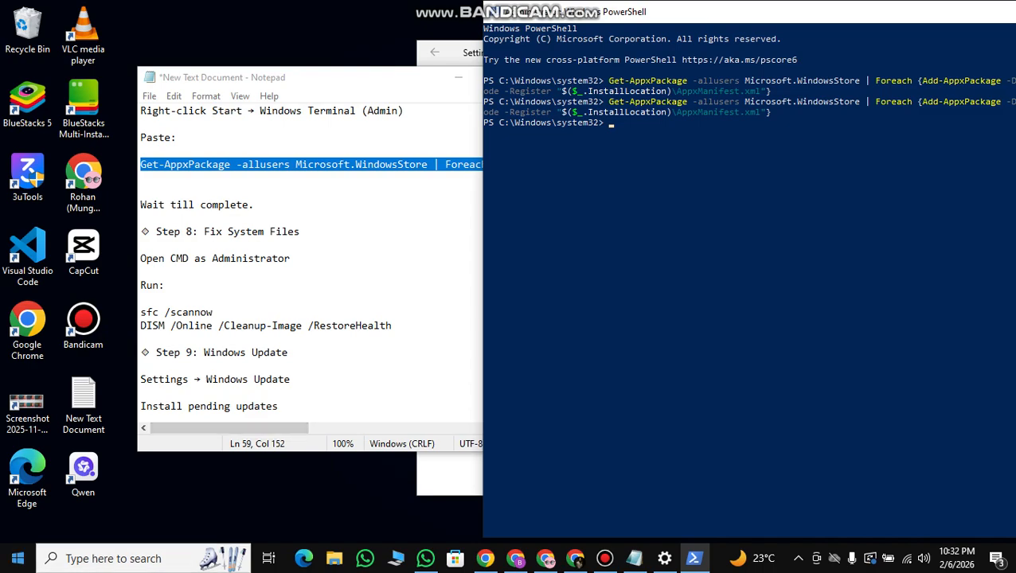
Open a new Windows PowerShell window as administrator and close the previous PowerShell window.
{"action": "right_click", "coordinate": [18, 558]}
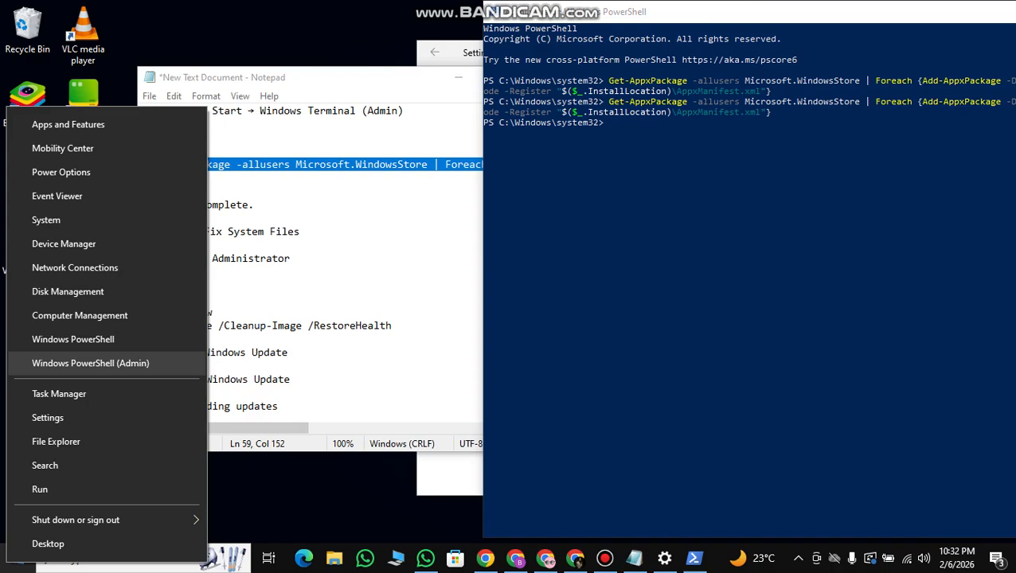
{"action": "left_click", "coordinate": [90, 363]}
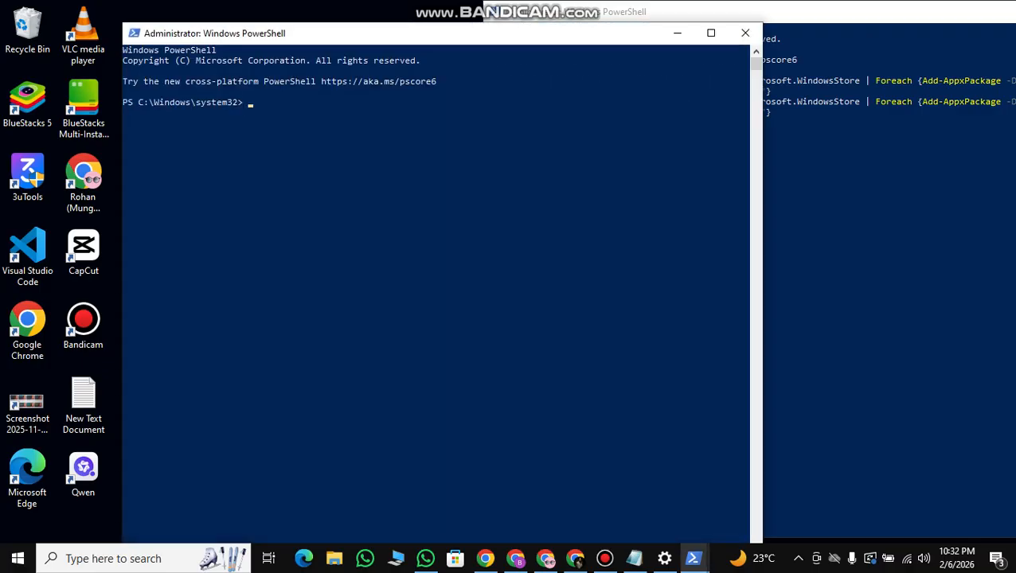
{"action": "left_click_drag", "start_coordinate": [812, 11], "coordinate": [707, 15]}
{"action": "left_click", "coordinate": [1000, 15]}
{"action": "left_click_drag", "start_coordinate": [352, 34], "coordinate": [456, 32]}
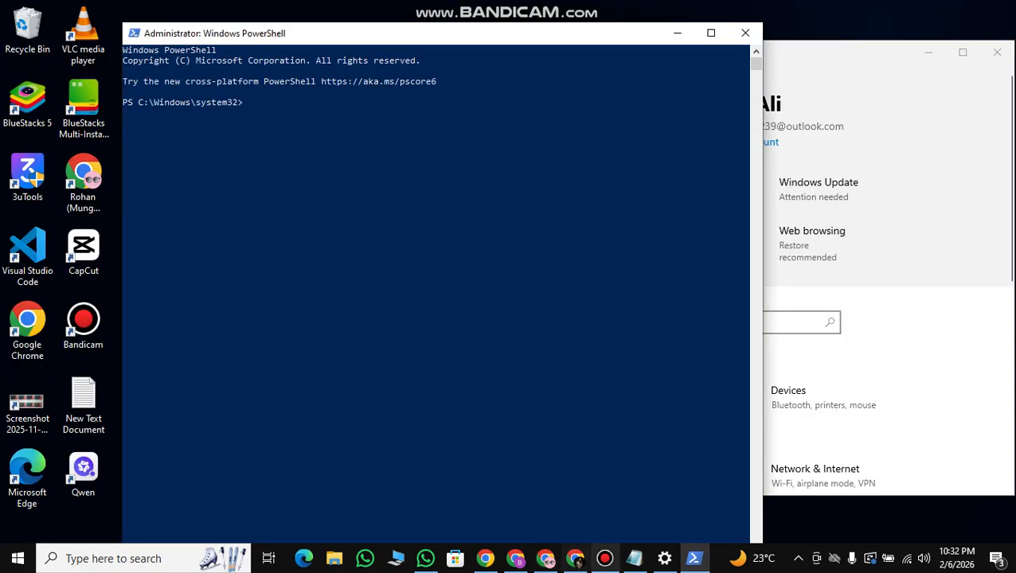
Copy the sfc /scannow and DISM /Online /Cleanup-Image /RestoreHealth commands from step 8 of the notes.
{"action": "left_click", "coordinate": [634, 559]}
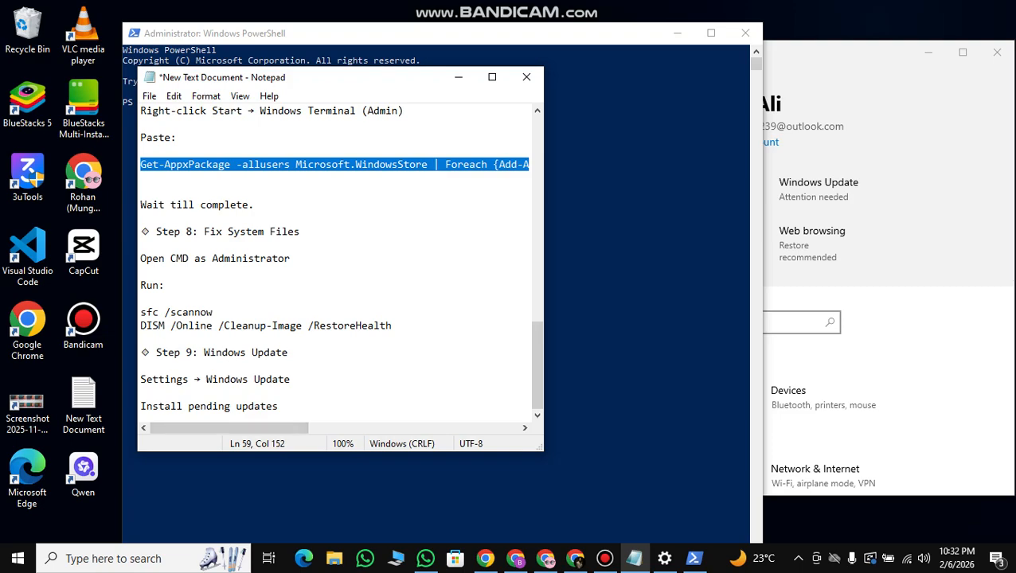
{"action": "left_click_drag", "start_coordinate": [140, 312], "coordinate": [392, 326]}
{"action": "right_click", "coordinate": [341, 325]}
{"action": "left_click", "coordinate": [378, 145]}
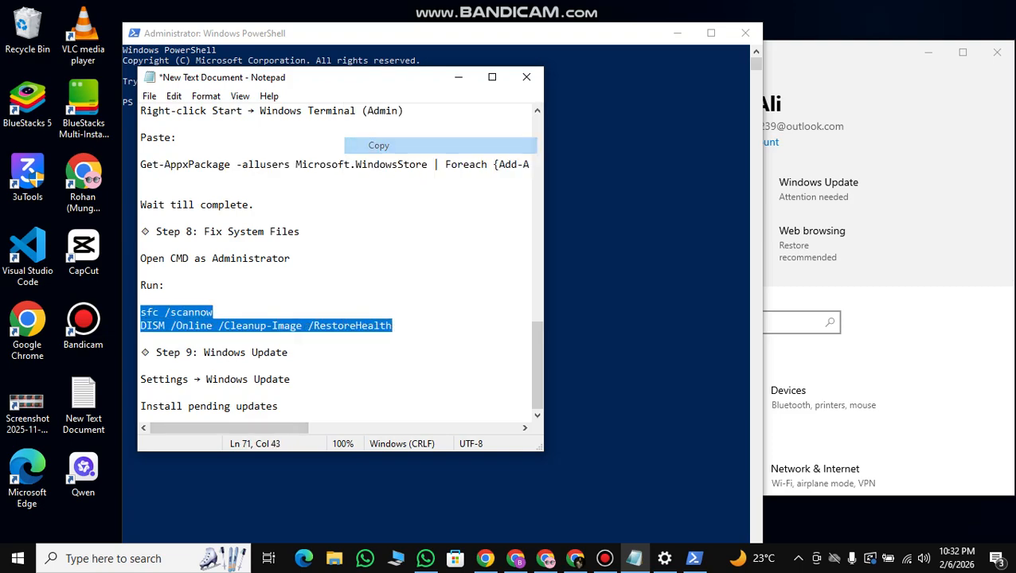
Minimize the notes and run sfc /scannow and DISM /Online /Cleanup-Image /RestoreHealth in the administrator PowerShell window.
{"action": "left_click", "coordinate": [458, 77]}
{"action": "left_click", "coordinate": [276, 102]}
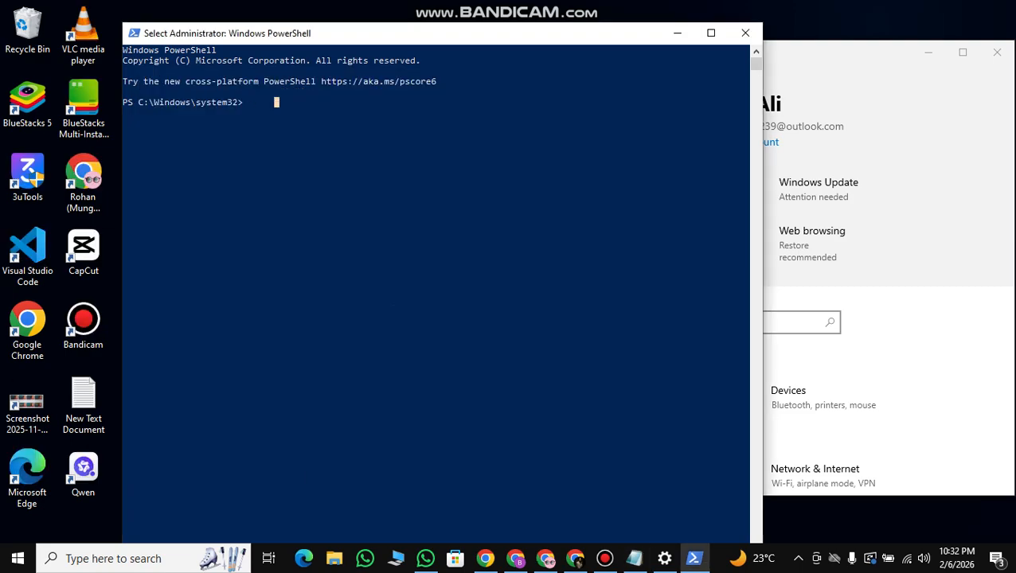
{"action": "left_click", "coordinate": [246, 102]}
{"action": "key", "text": "ctrl+v"}
{"action": "key", "text": "Return"}
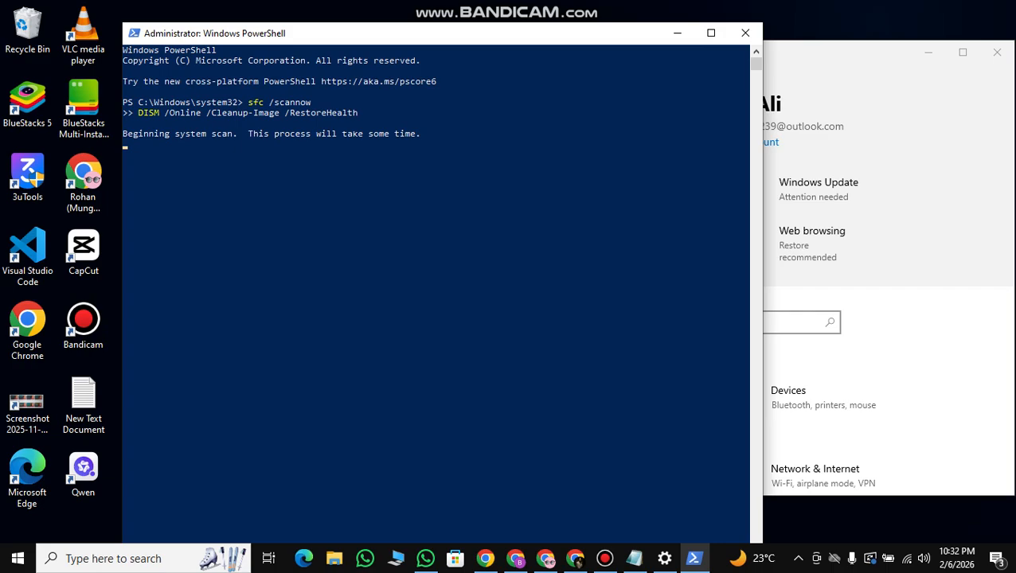
Move PowerShell aside to close the Settings window, and review the Windows Update step 9 in the notes.
{"action": "left_click_drag", "start_coordinate": [345, 33], "coordinate": [718, 39]}
{"action": "left_click_drag", "start_coordinate": [480, 55], "coordinate": [99, 50]}
{"action": "left_click", "coordinate": [616, 48]}
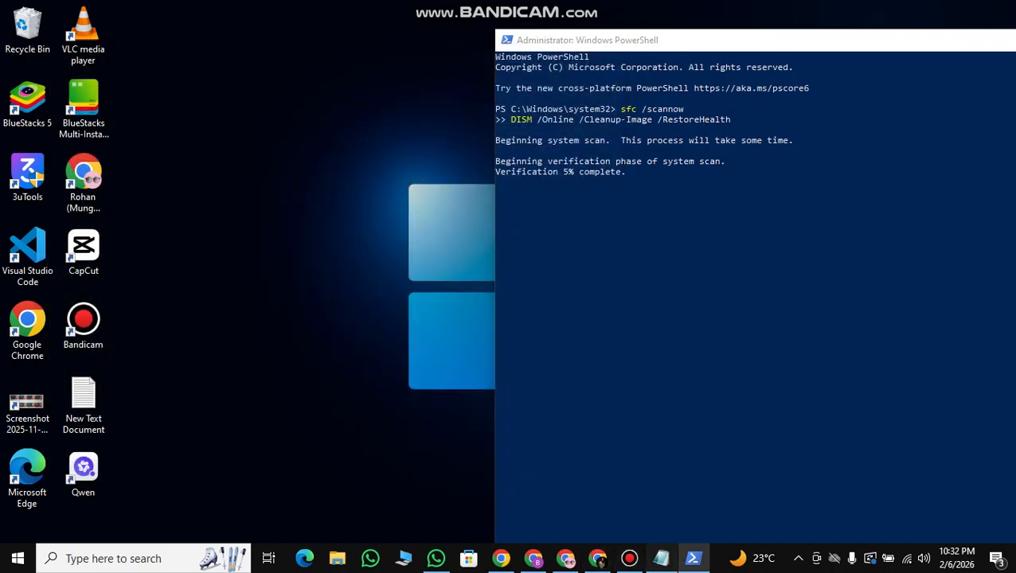
{"action": "left_click", "coordinate": [661, 559]}
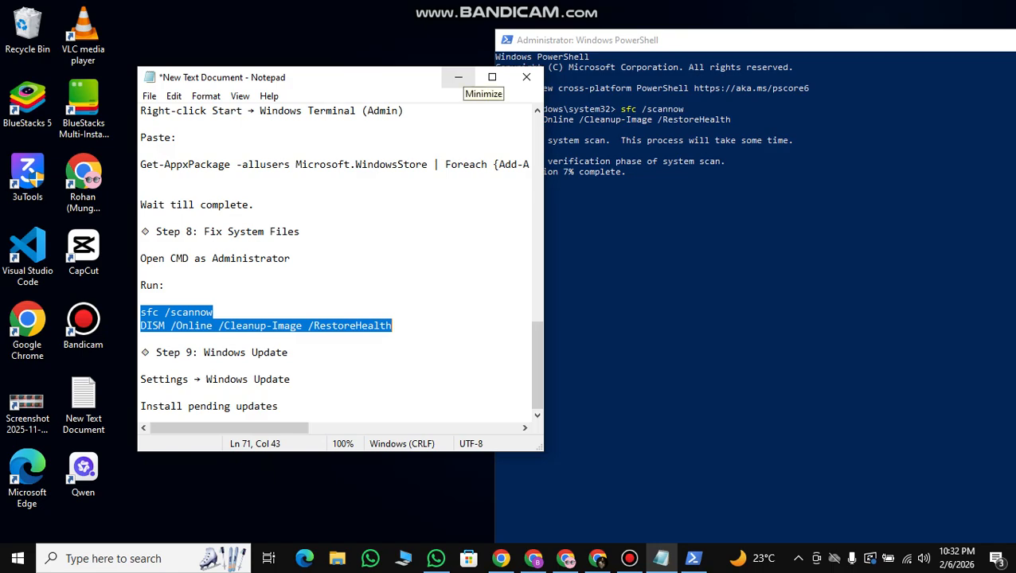
{"action": "left_click", "coordinate": [459, 78]}
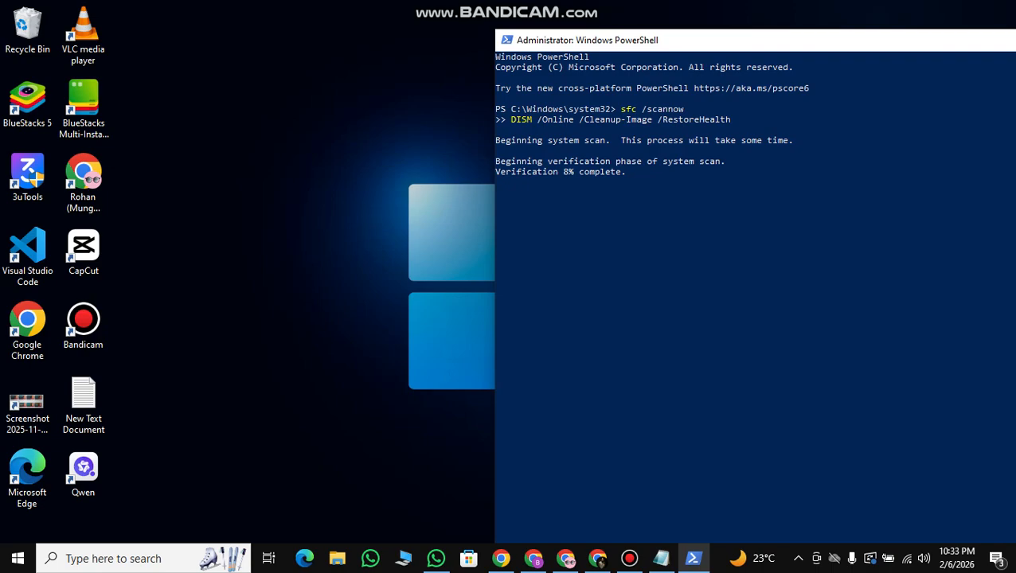
Bring the PowerShell window back into full view, open Microsoft Store to check that it loads, and return to the desktop.
{"action": "left_click_drag", "start_coordinate": [867, 41], "coordinate": [580, 40]}
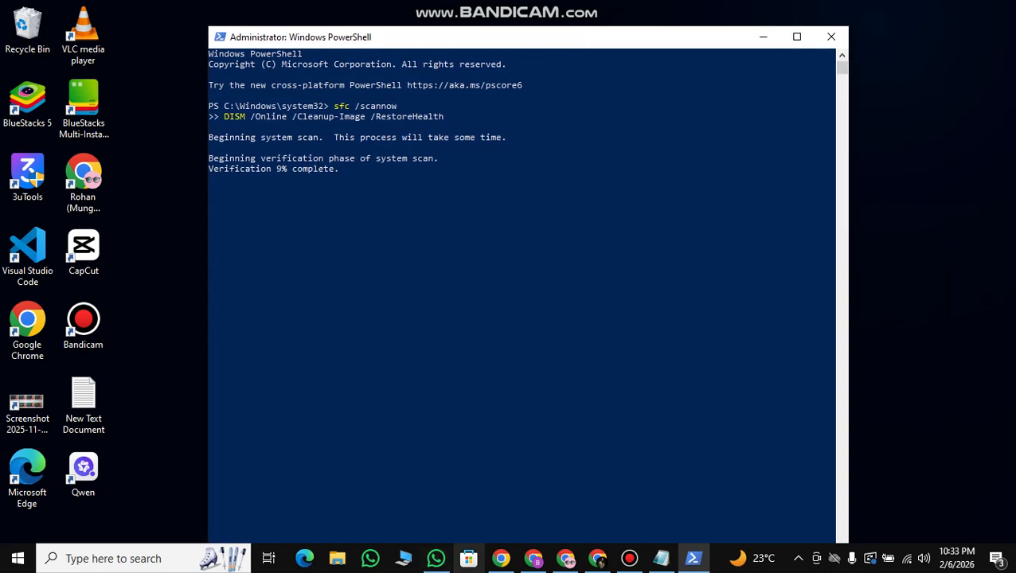
{"action": "left_click", "coordinate": [469, 558]}
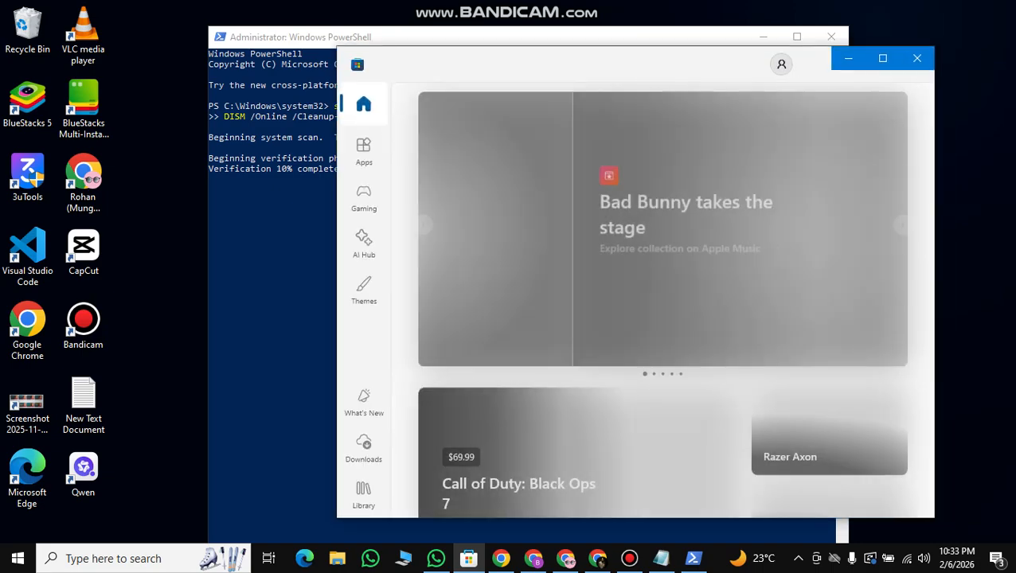
{"action": "key", "text": "super+d"}
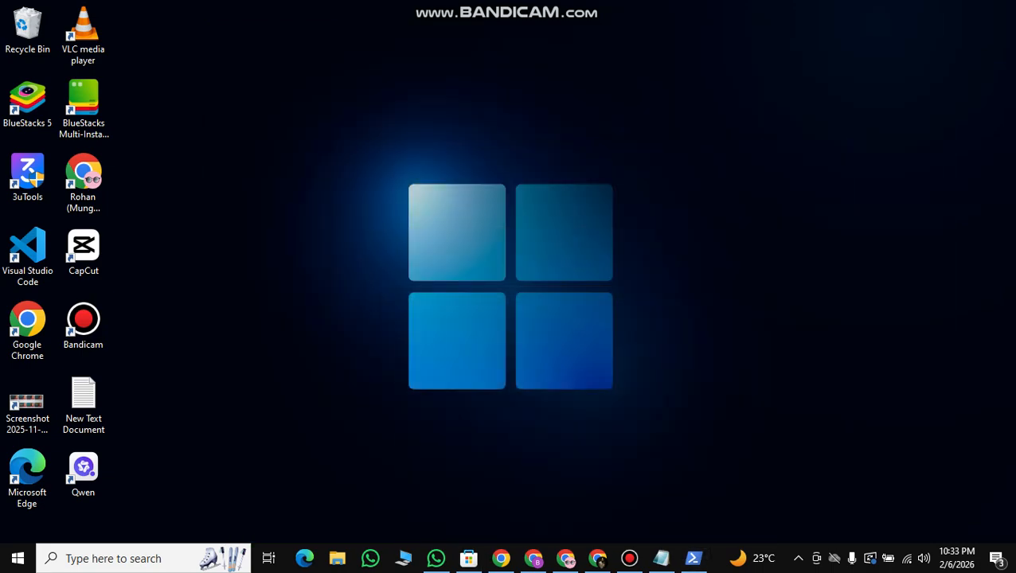